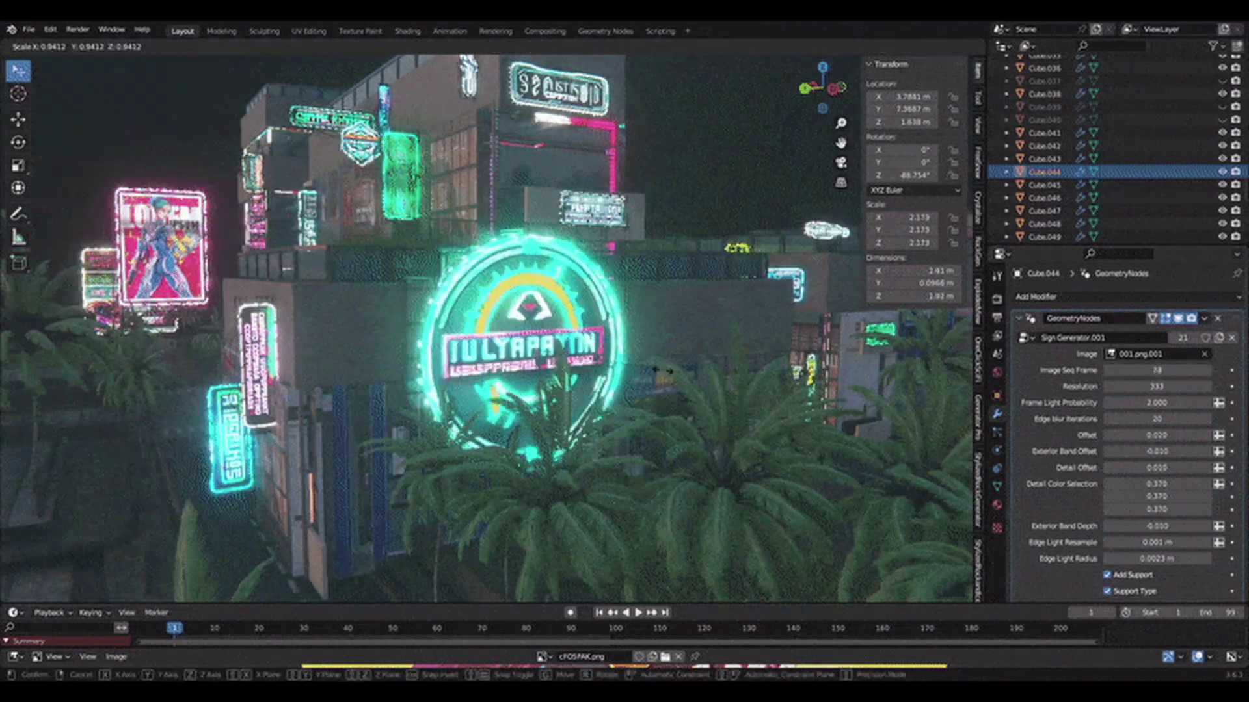
Step: Duplicate the neon sign twice, placing the copies to the right of the round sign
click(662, 371)
key(shift+d)
click(700, 328)
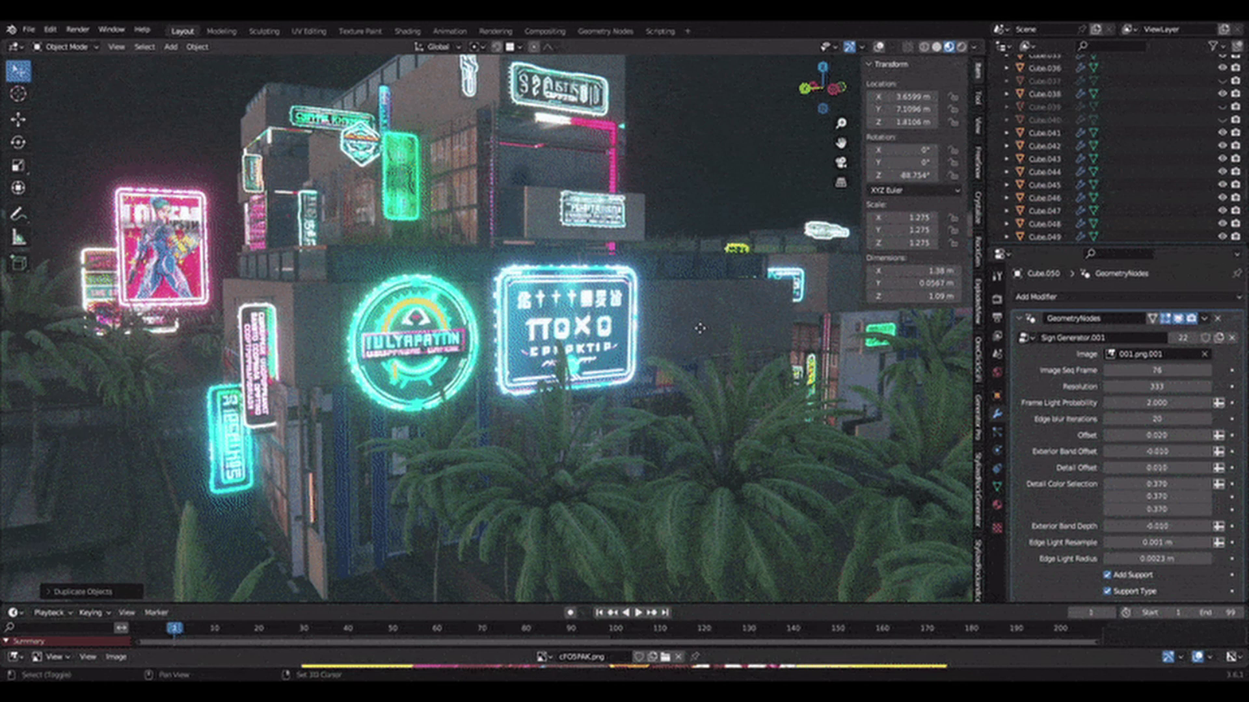
key(shift+d)
click(709, 325)
click(1107, 372)
Step: Lower the copy's Image Seq Frame four times so it shows a different sign design
click(1108, 372)
click(1107, 372)
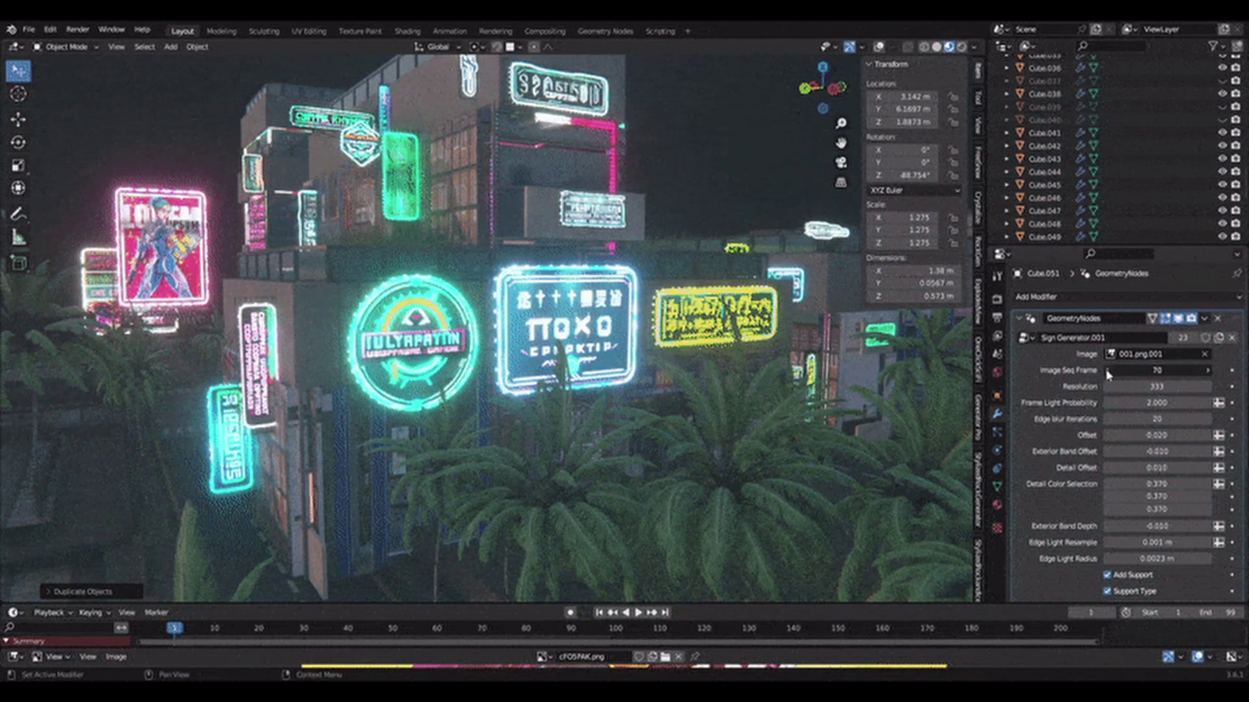
click(1107, 372)
click(1107, 372)
click(1107, 372)
click(1107, 372)
click(1108, 372)
click(1108, 372)
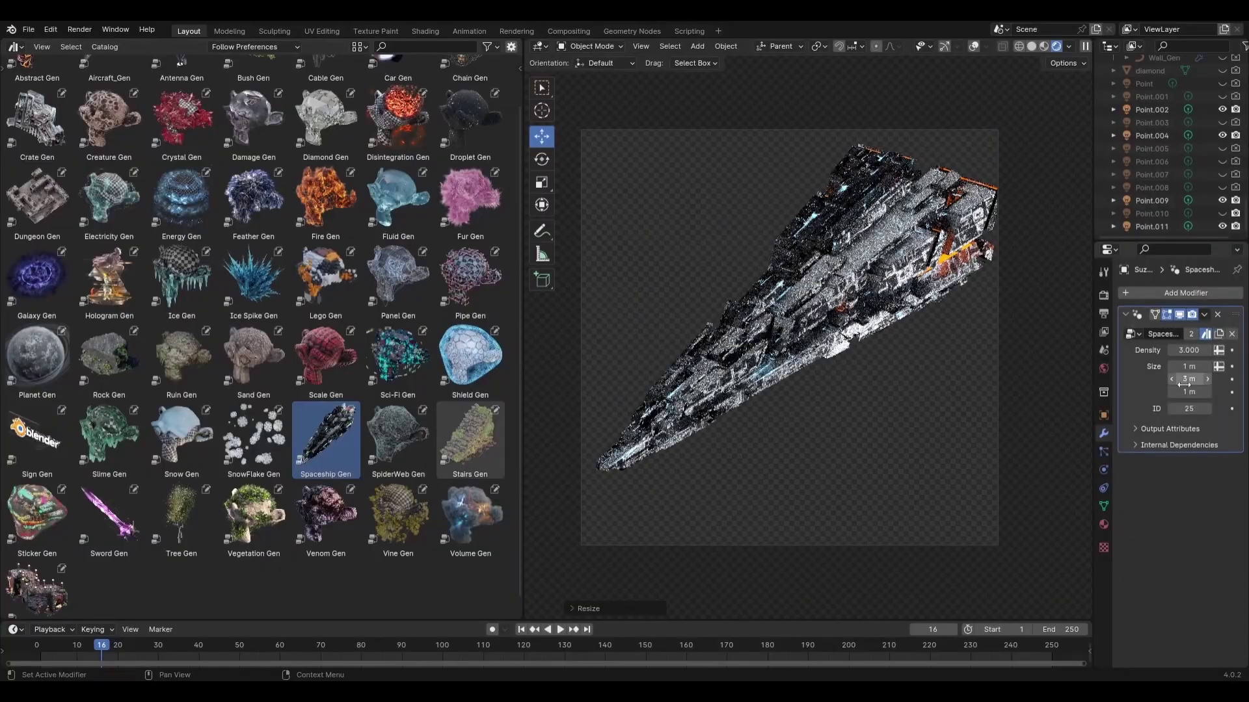
Step: Raise the Spaceship Gen ID four times to regenerate the ship, then view it in Material Preview
click(1207, 409)
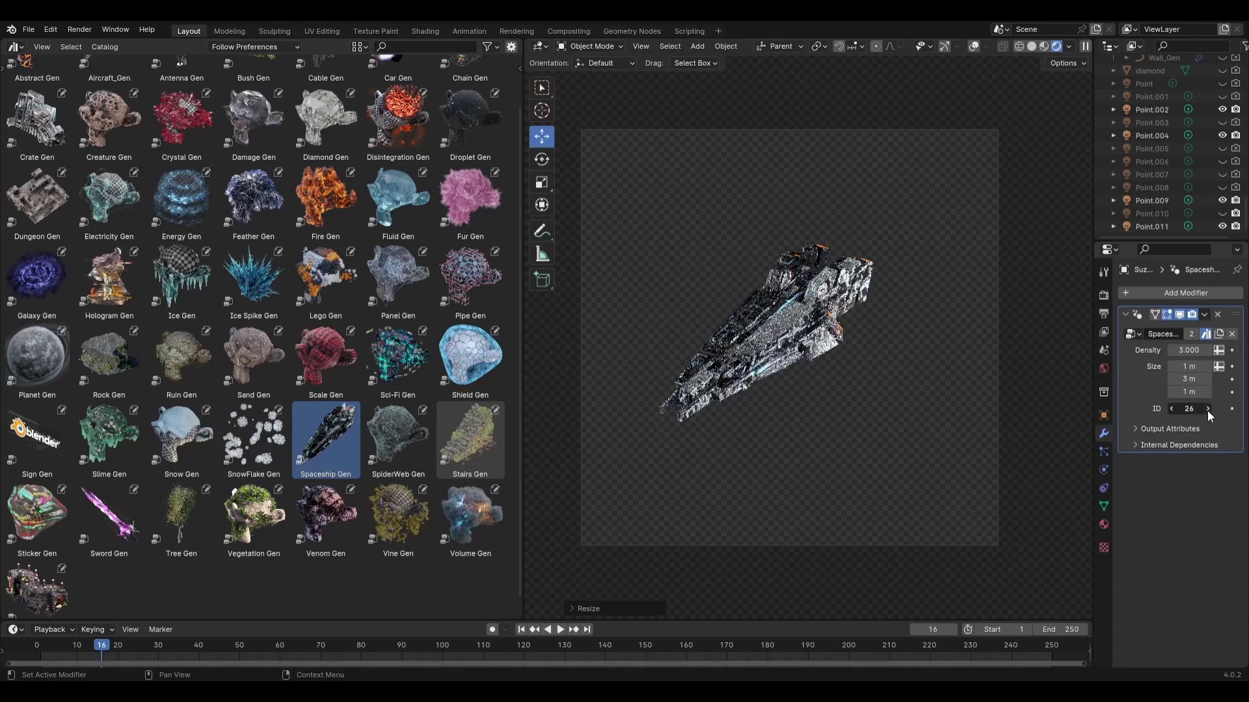
click(1207, 409)
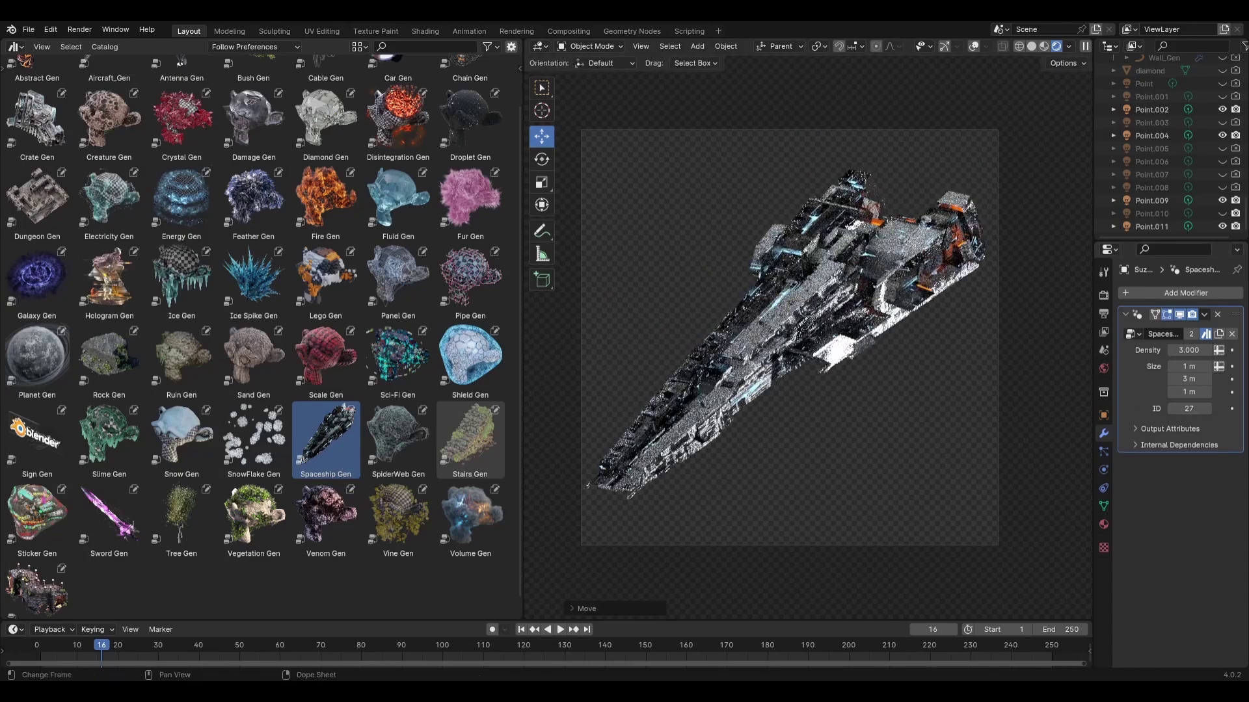
click(1207, 408)
click(1206, 408)
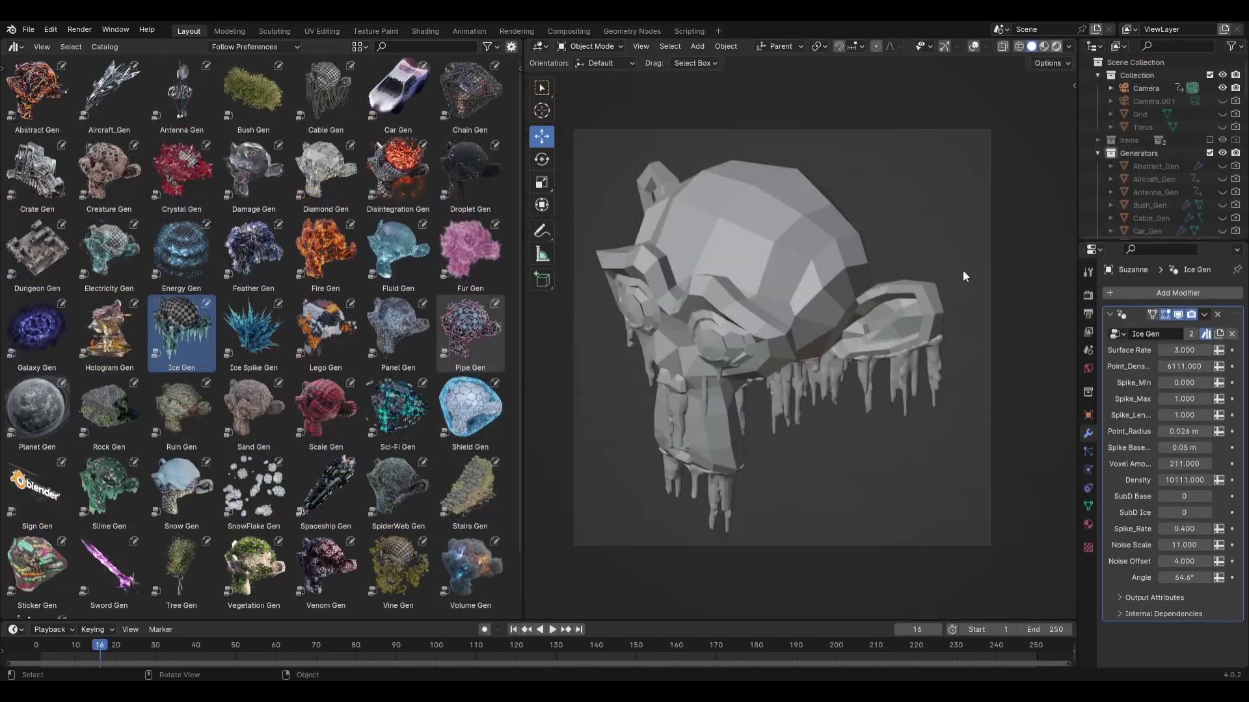
click(1044, 46)
click(1069, 46)
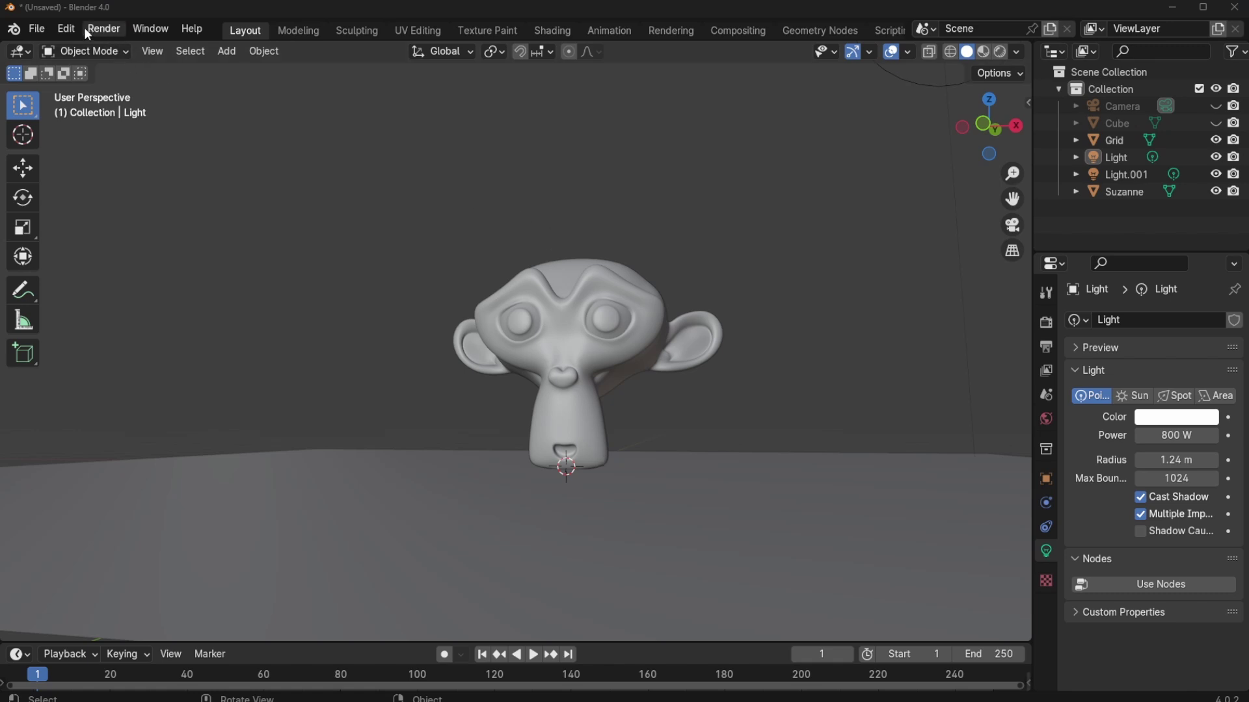
Step: Open Edit > Preferences with the BP_GEOGEN asset library listed and save the preferences
click(65, 27)
click(101, 247)
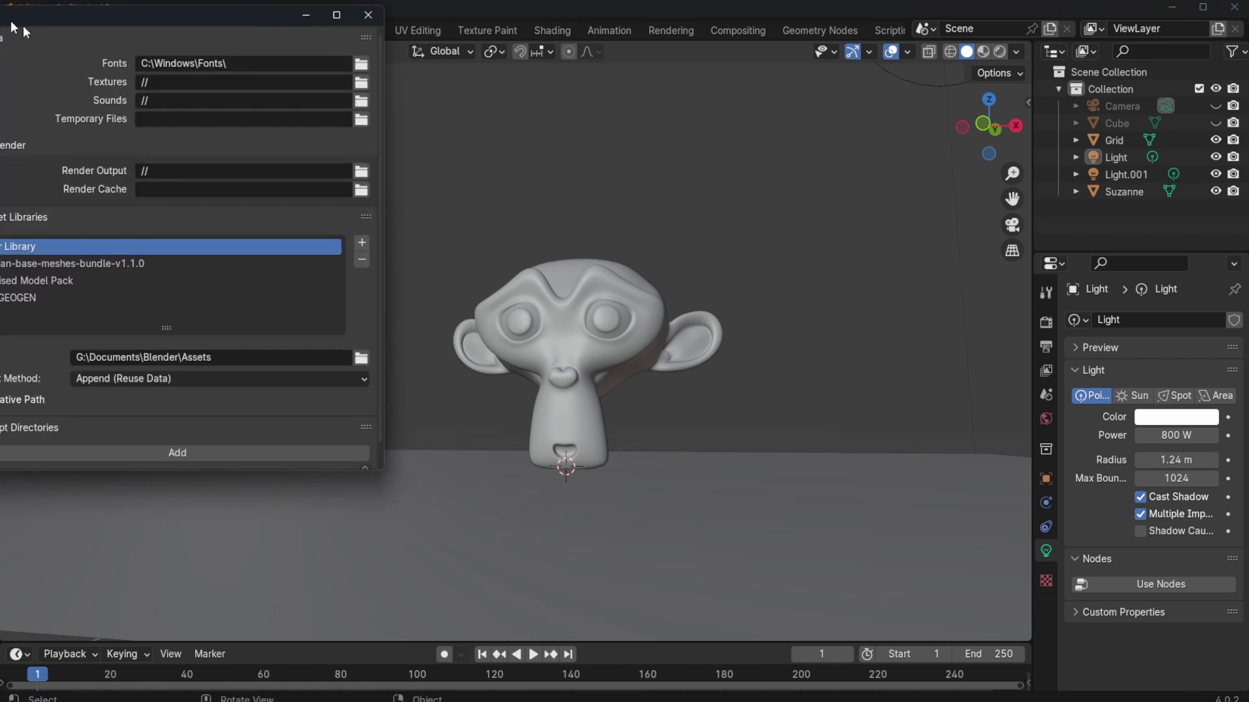
drag(13, 27, 271, 101)
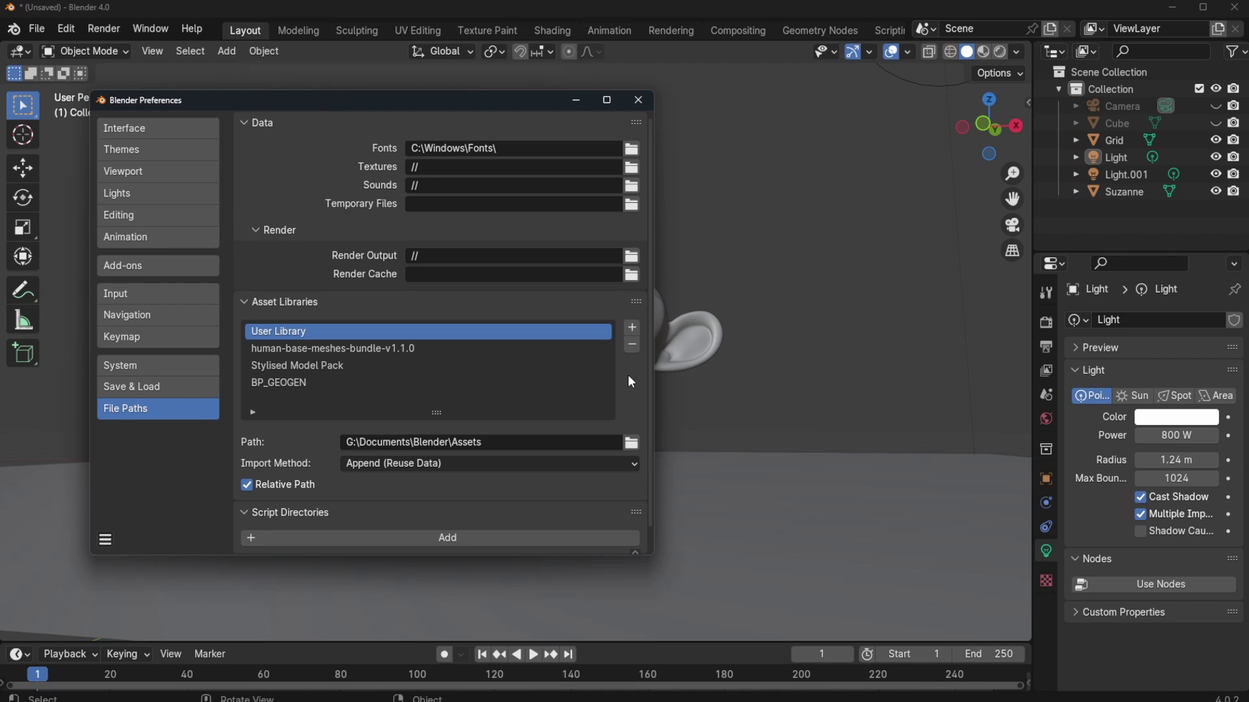
click(105, 539)
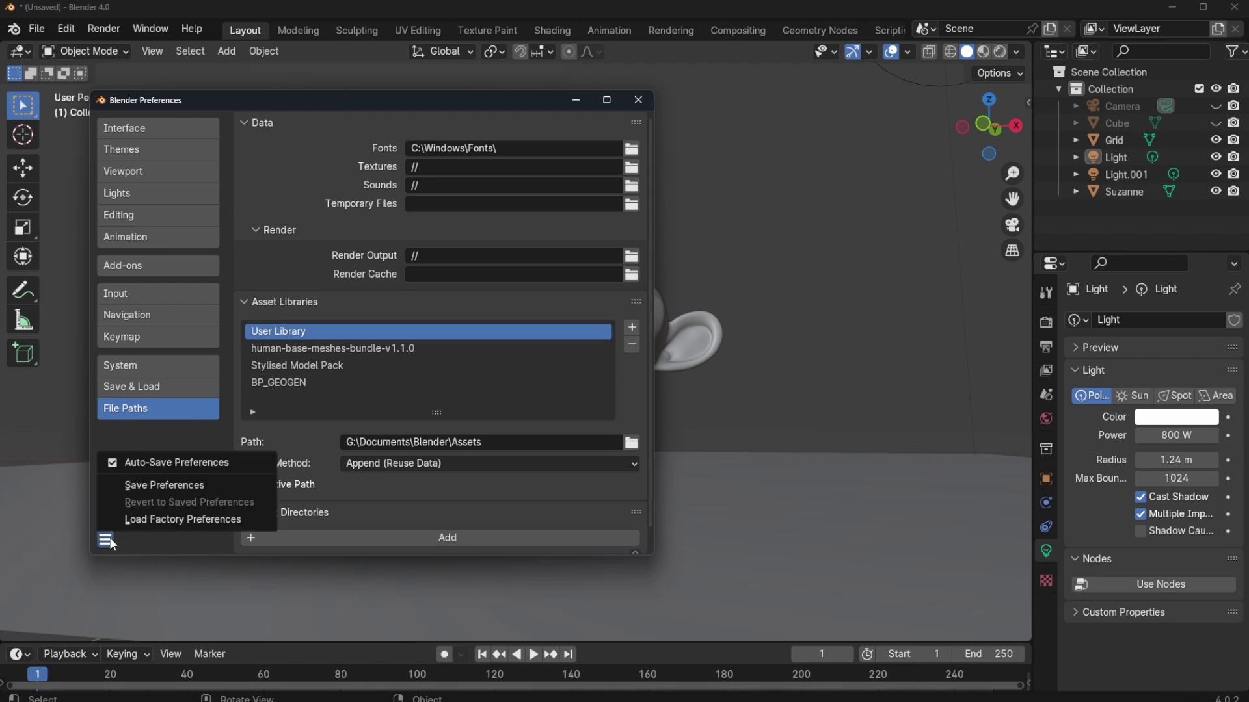
click(148, 488)
Step: Close Preferences, split the viewport, and make the left area an Asset Browser showing BP_GEOGEN
click(638, 100)
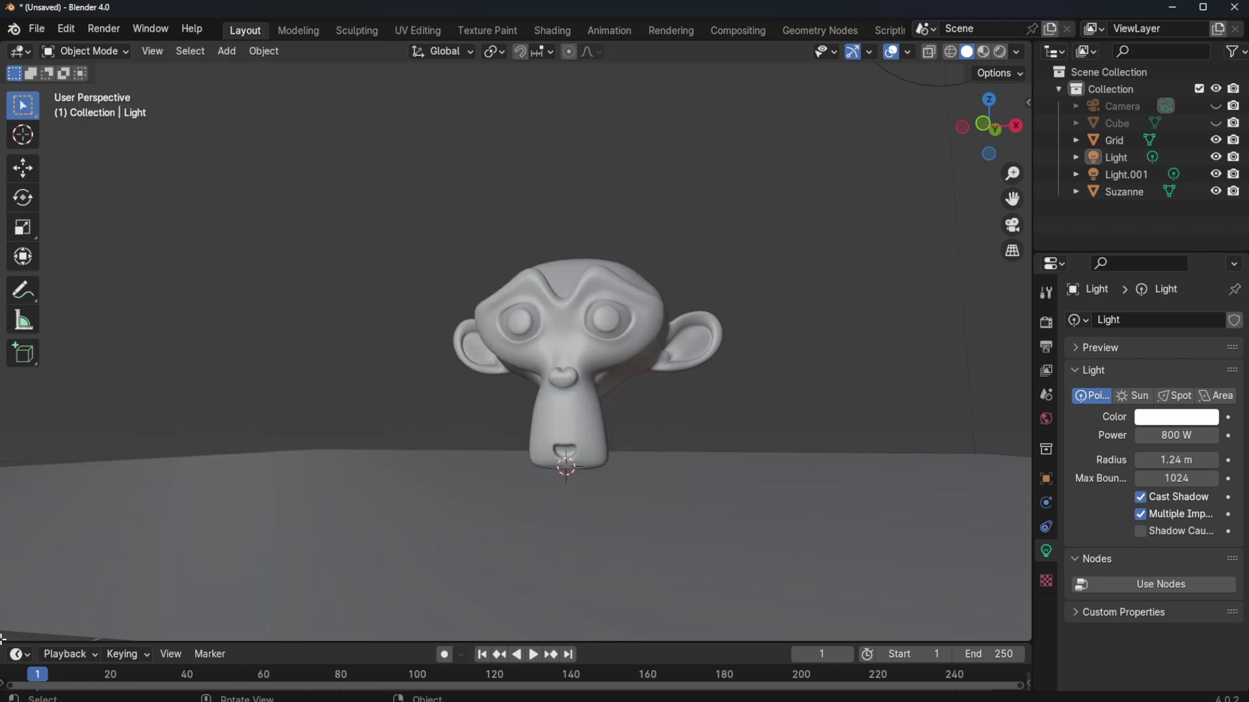
drag(3, 640, 452, 583)
click(19, 50)
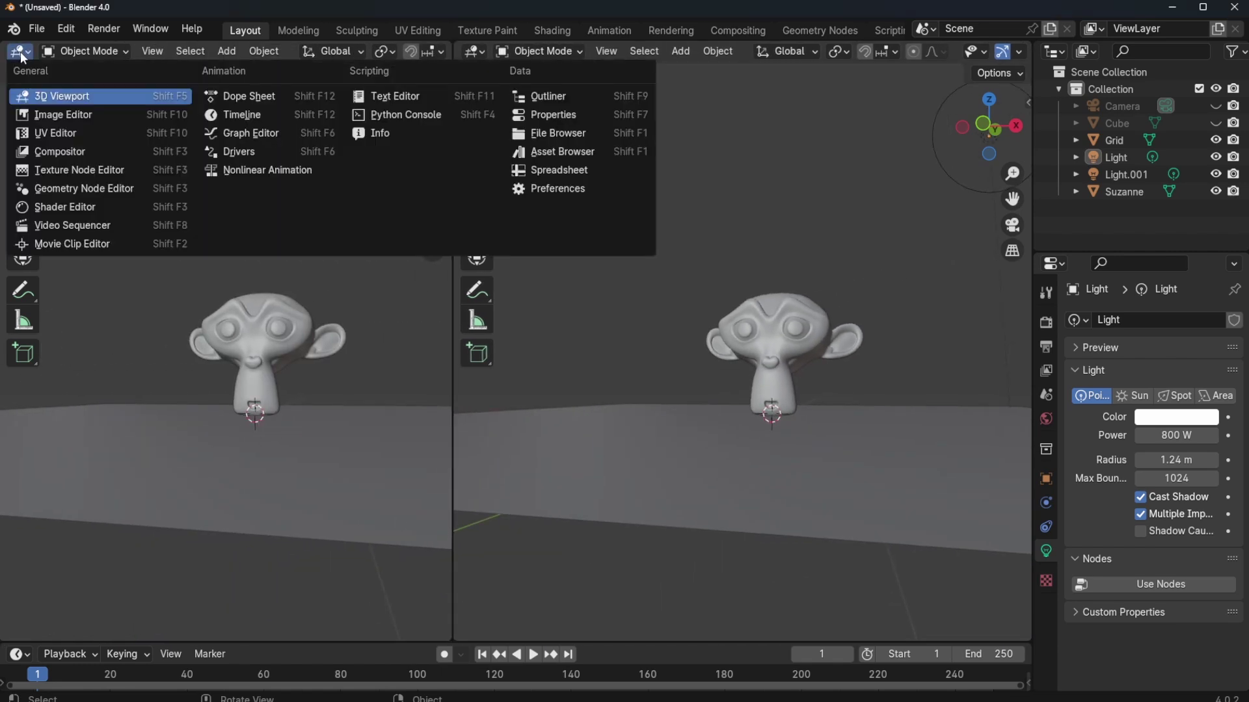
click(584, 156)
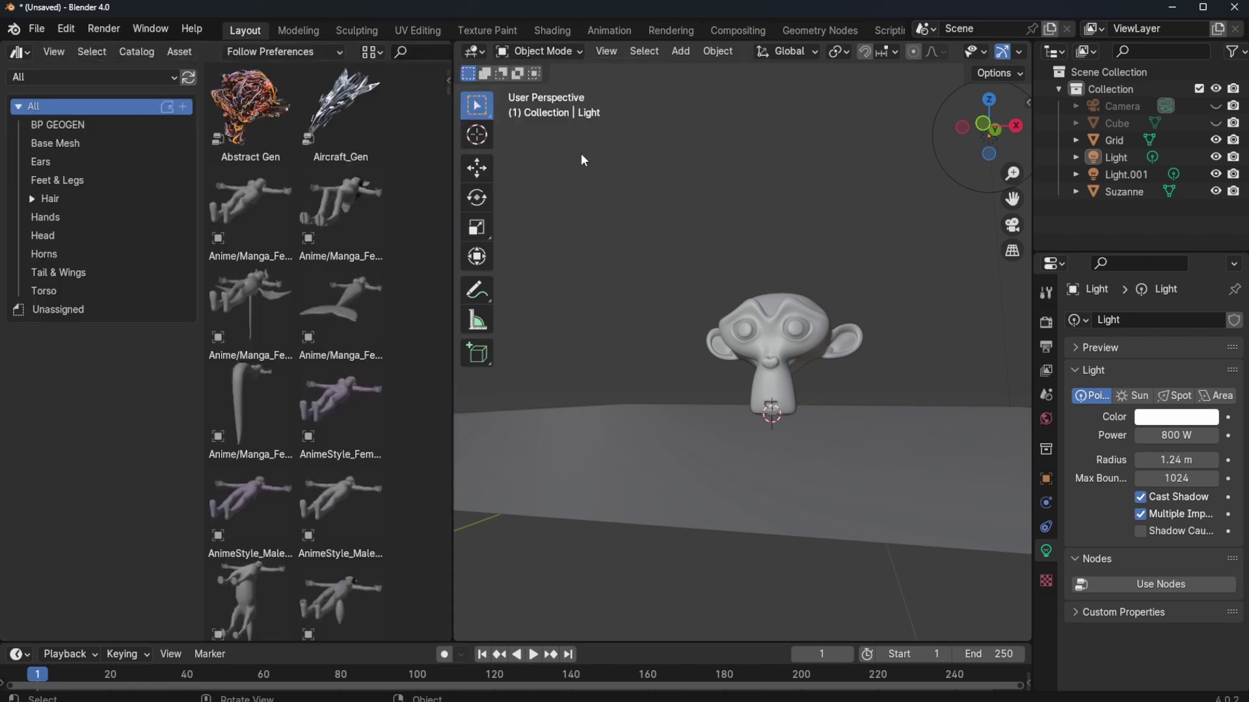
click(79, 76)
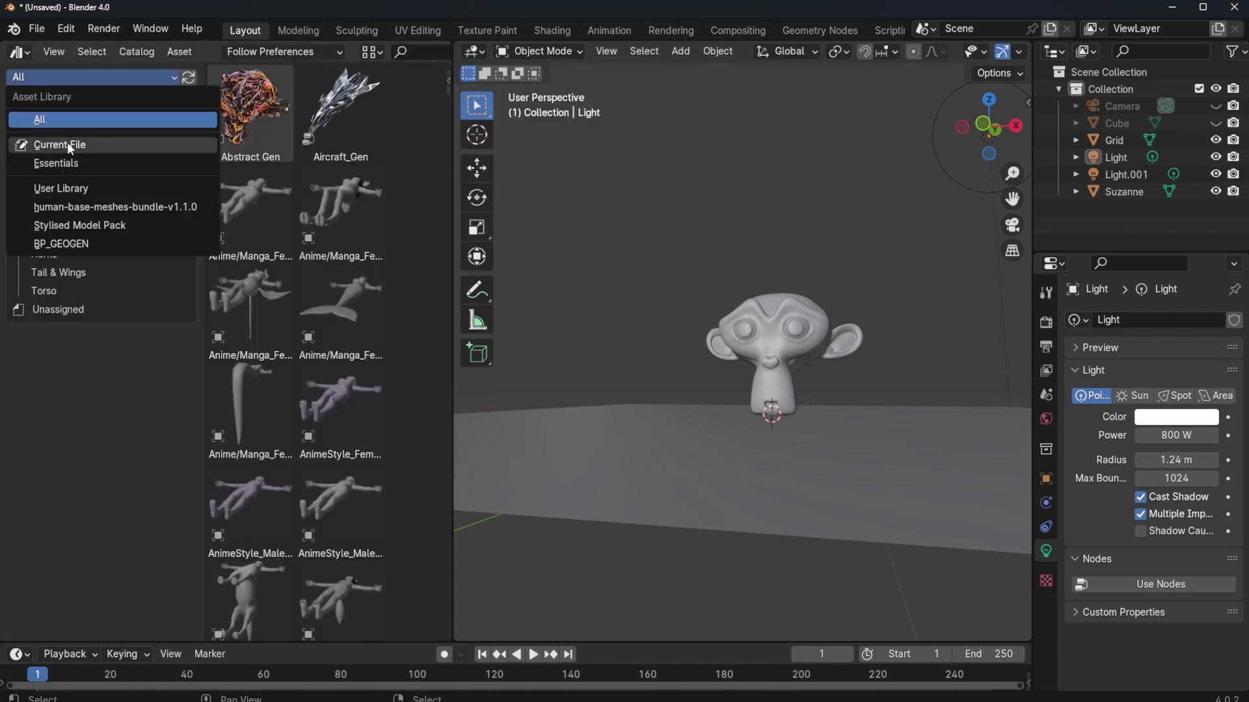
click(65, 243)
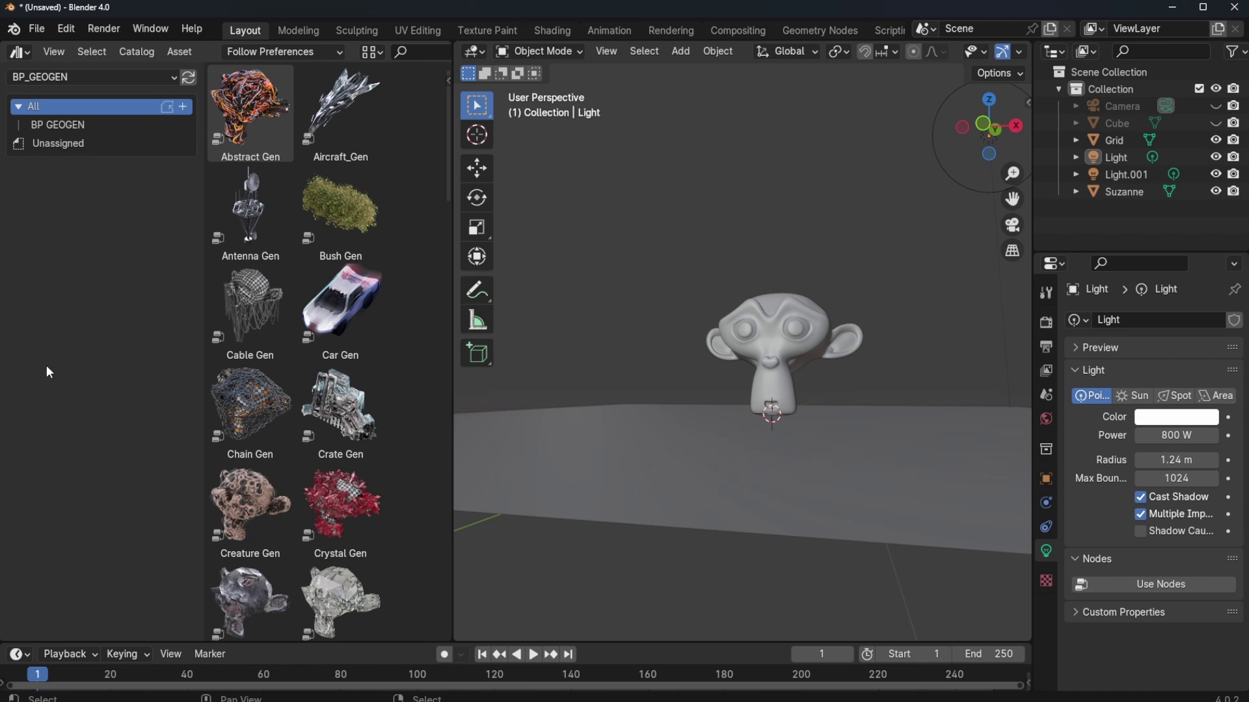
Step: Drag the Chain Gen asset onto Suzanne to wrap her head in chains
scroll(769, 396, up, 4)
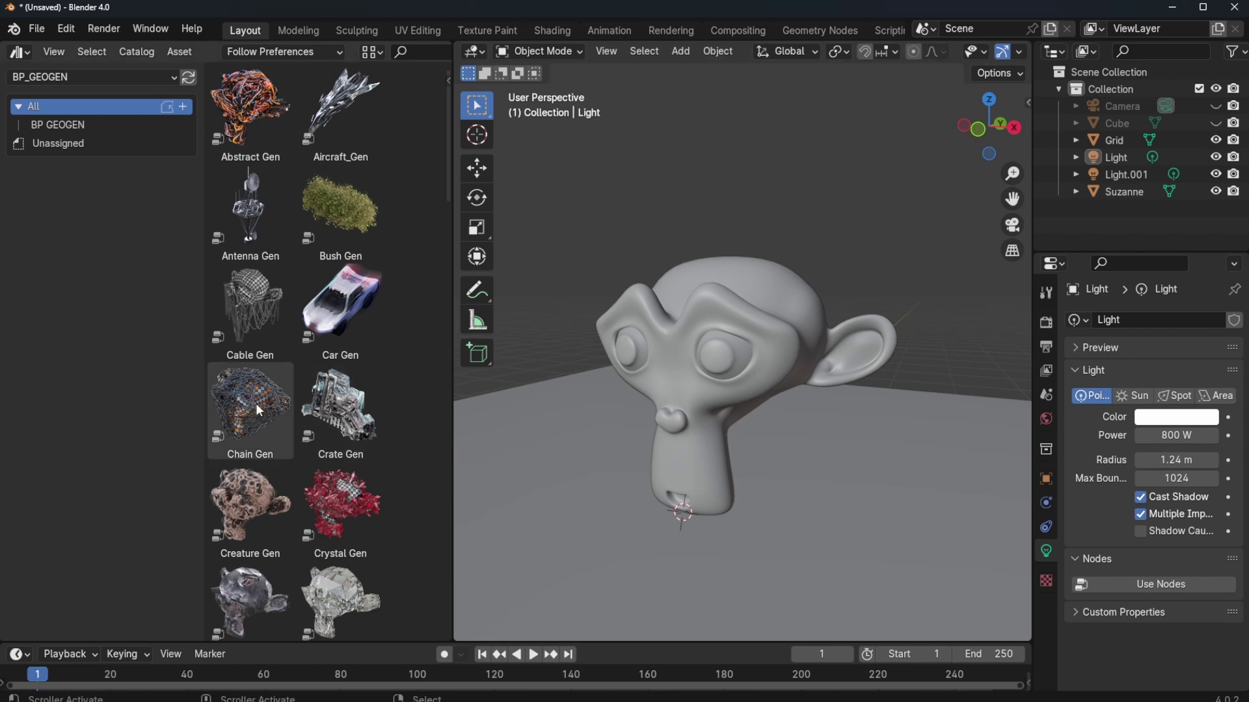
drag(256, 403, 744, 327)
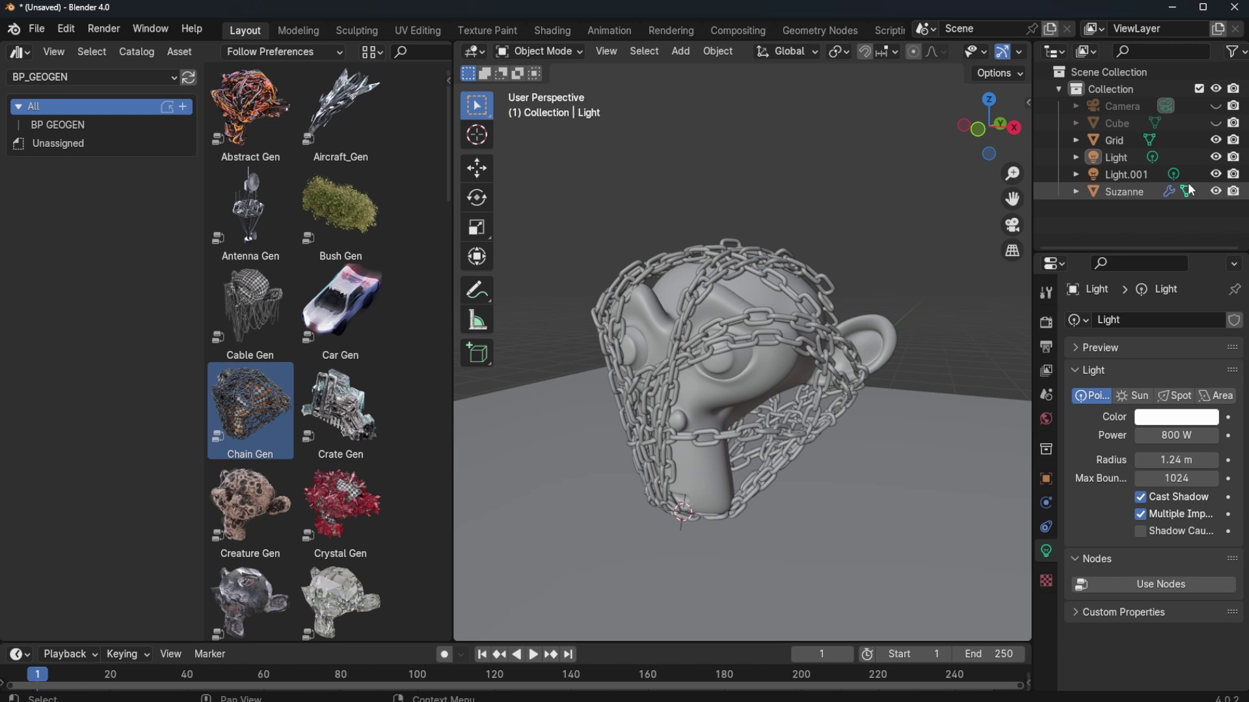
Step: Hide Suzanne, unhide the Cube, try Chain Gen on it, then undo the chains
click(1216, 193)
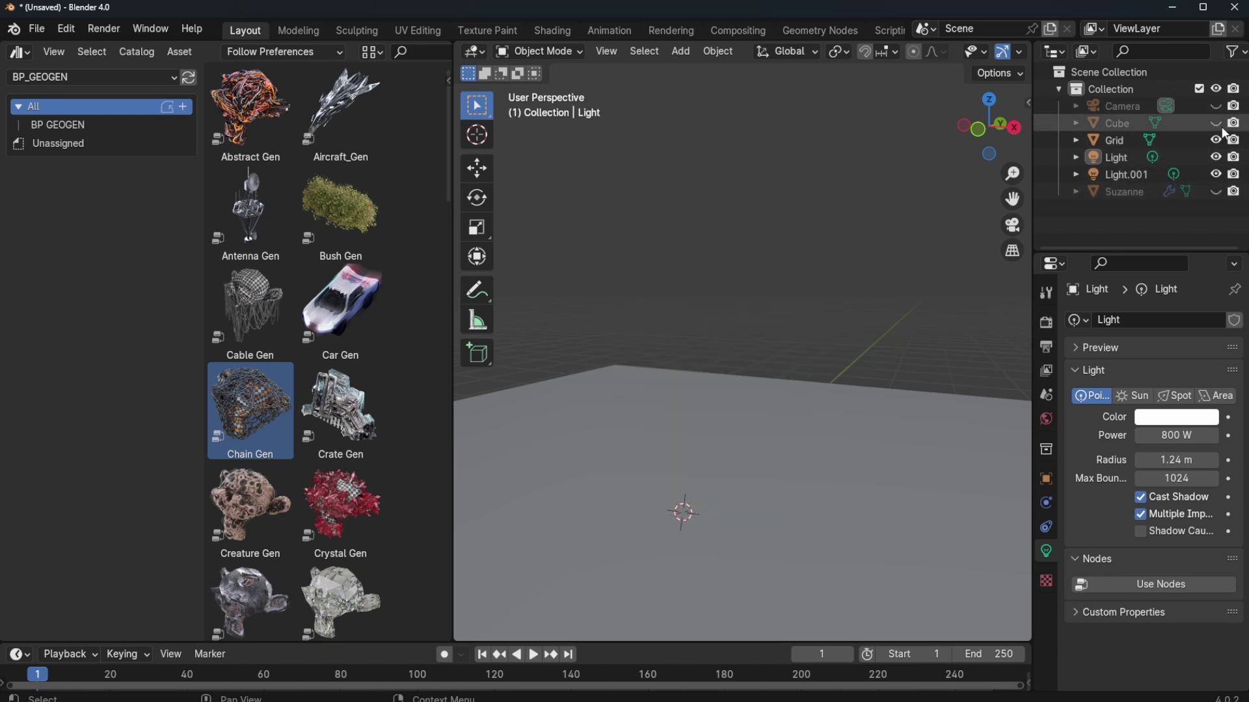
click(1217, 124)
drag(252, 419, 799, 351)
middle_drag(799, 350, 735, 416)
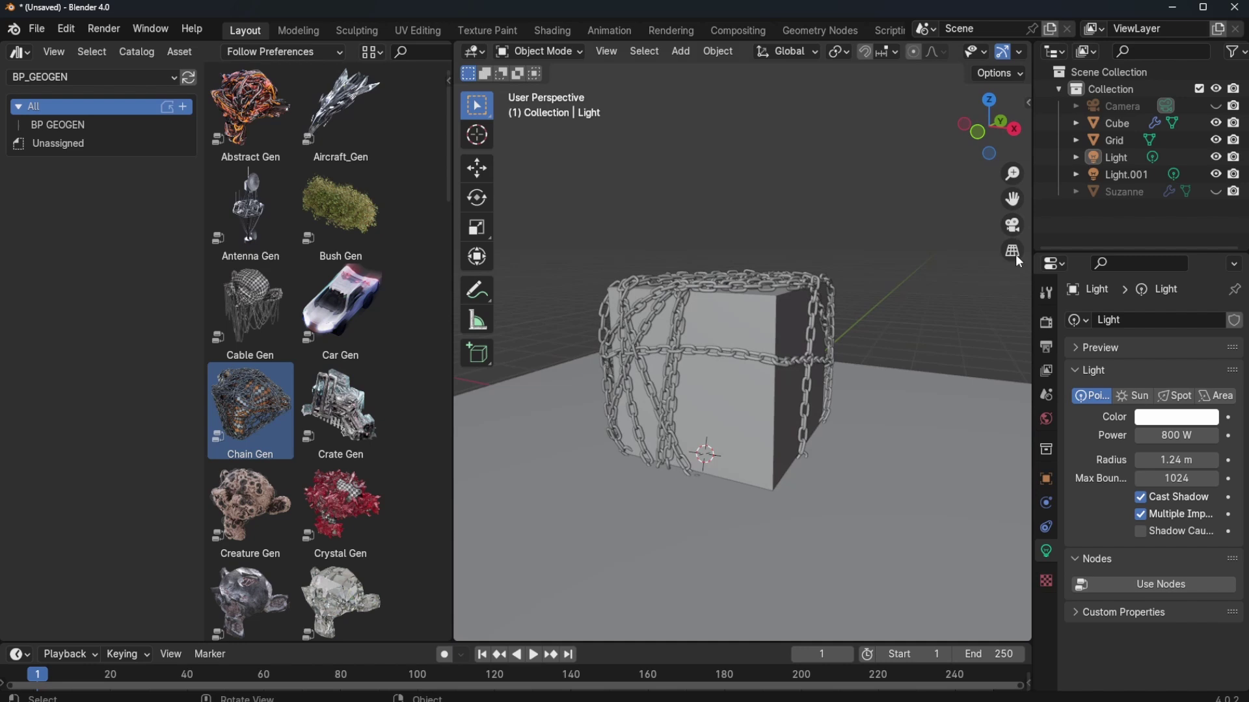
key(ctrl+z)
key(ctrl+z)
key(ctrl+z)
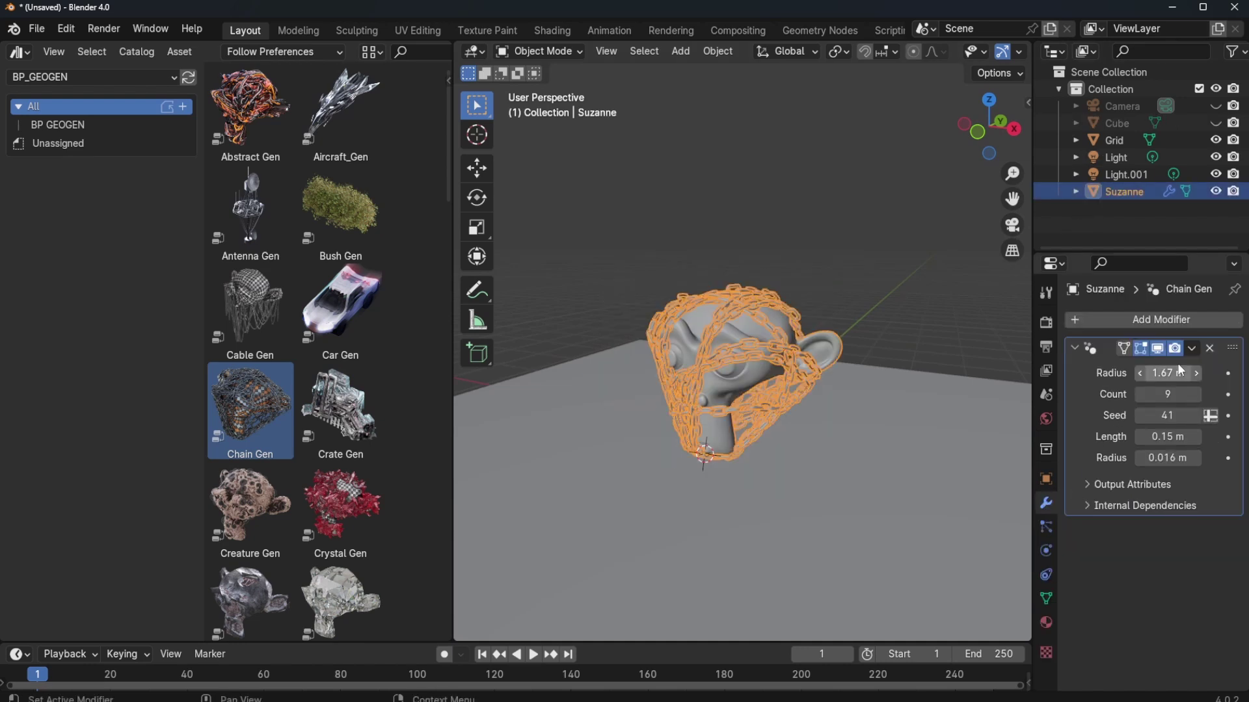
Step: In Edit Mode, select a path of vertices on Suzanne's head and grab them to deform it
scroll(502, 439, up, 5)
mouse_move(644, 397)
middle_down()
mouse_move(647, 413)
mouse_move(653, 405)
middle_up()
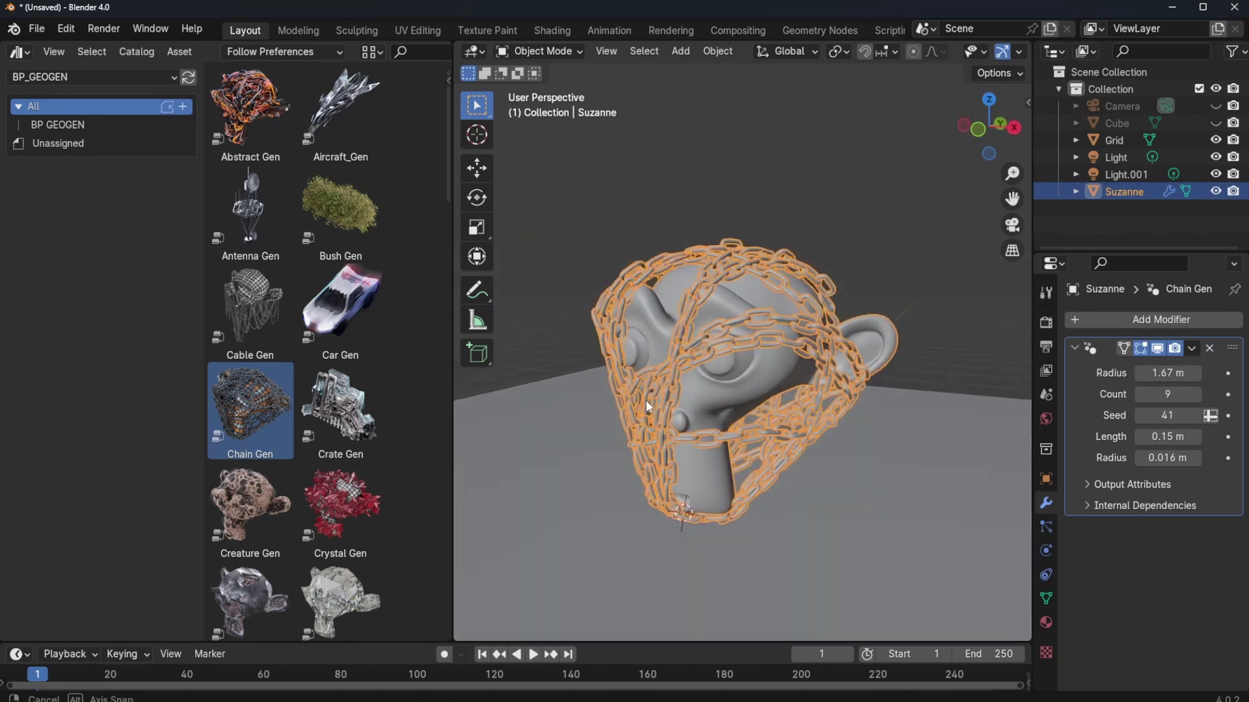
key(Tab)
key(g)
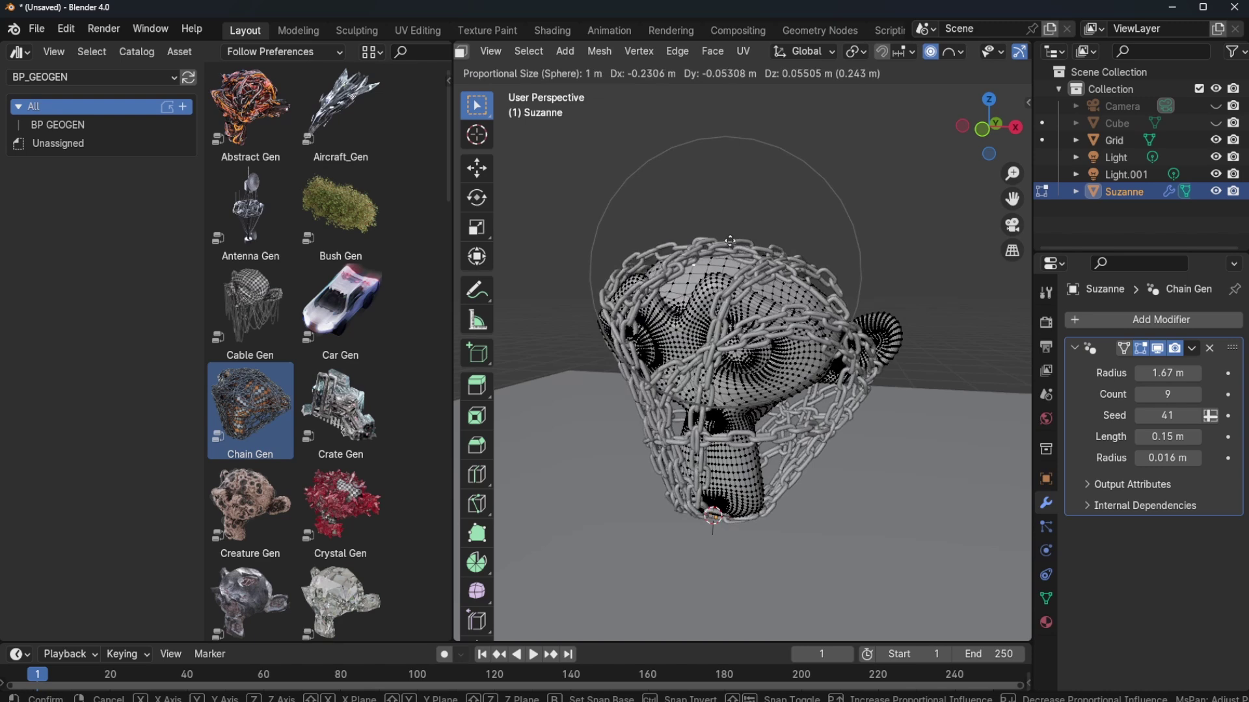
right_click(818, 400)
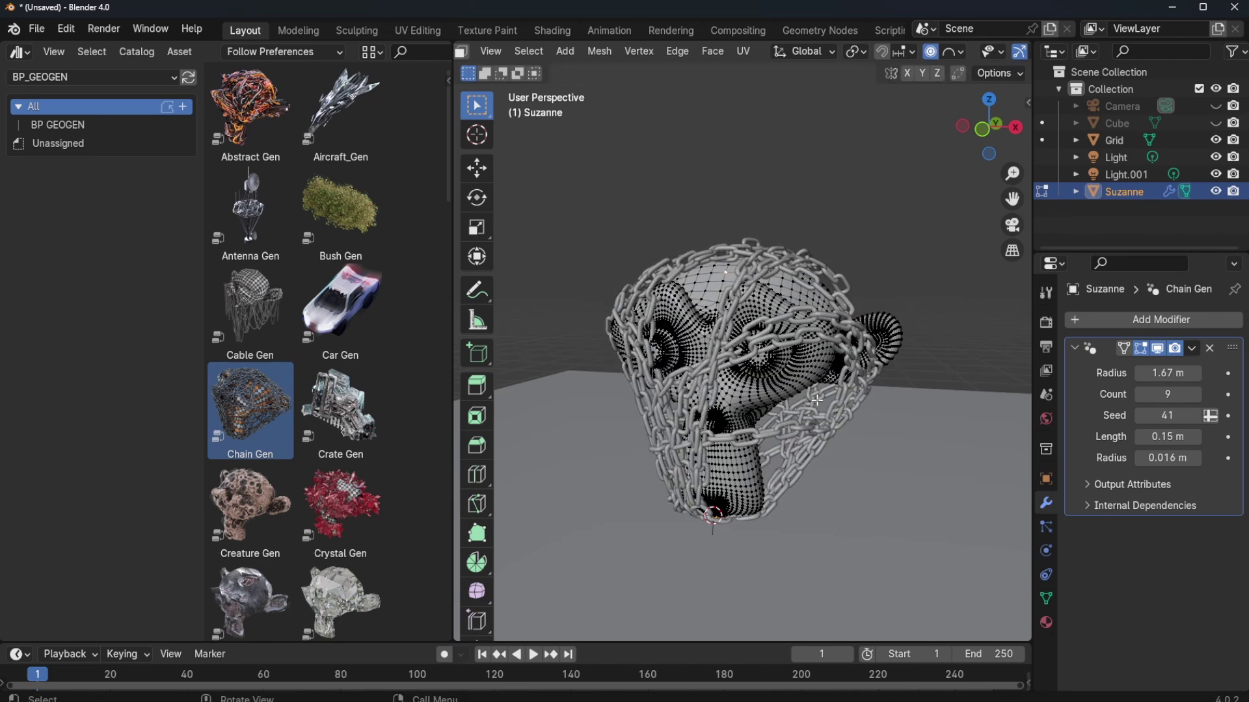
scroll(817, 400, up, 3)
middle_drag(817, 400, 689, 333)
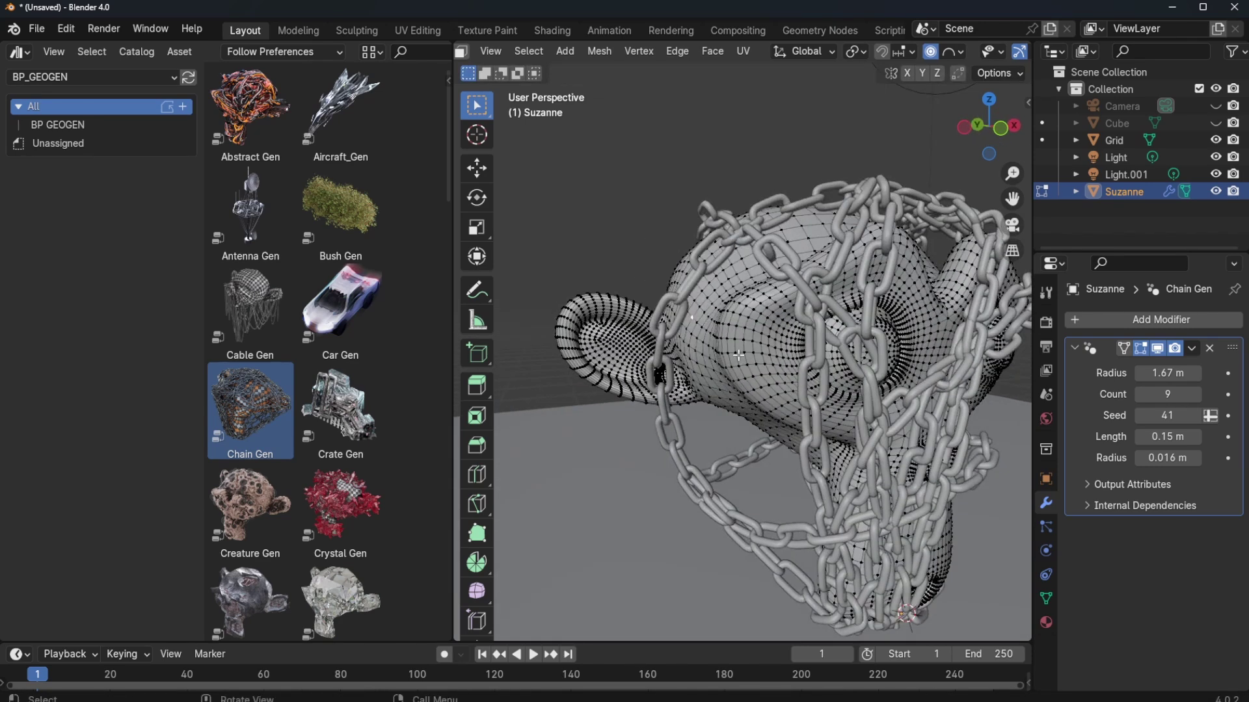
ctrl+click(740, 355)
key(g)
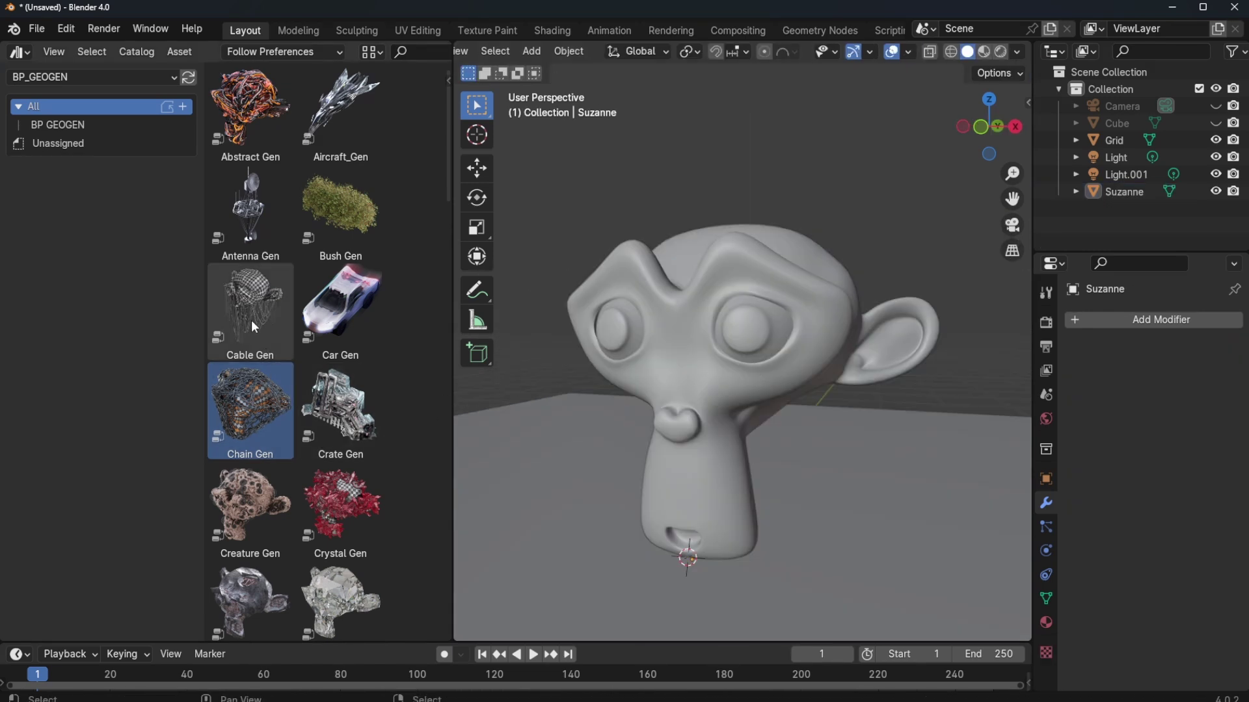
Step: Apply Fire Gen to Suzanne, view it rendered with fire scale 2.190, then remove it
drag(251, 320, 743, 357)
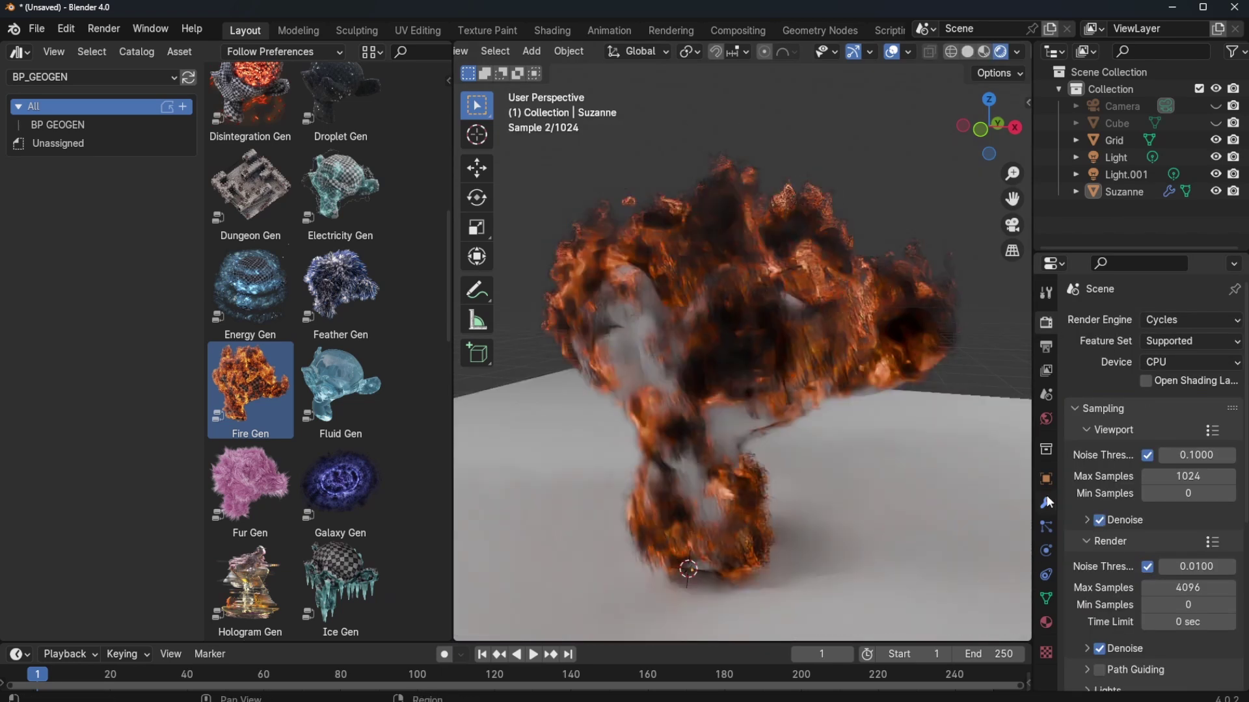
click(1046, 502)
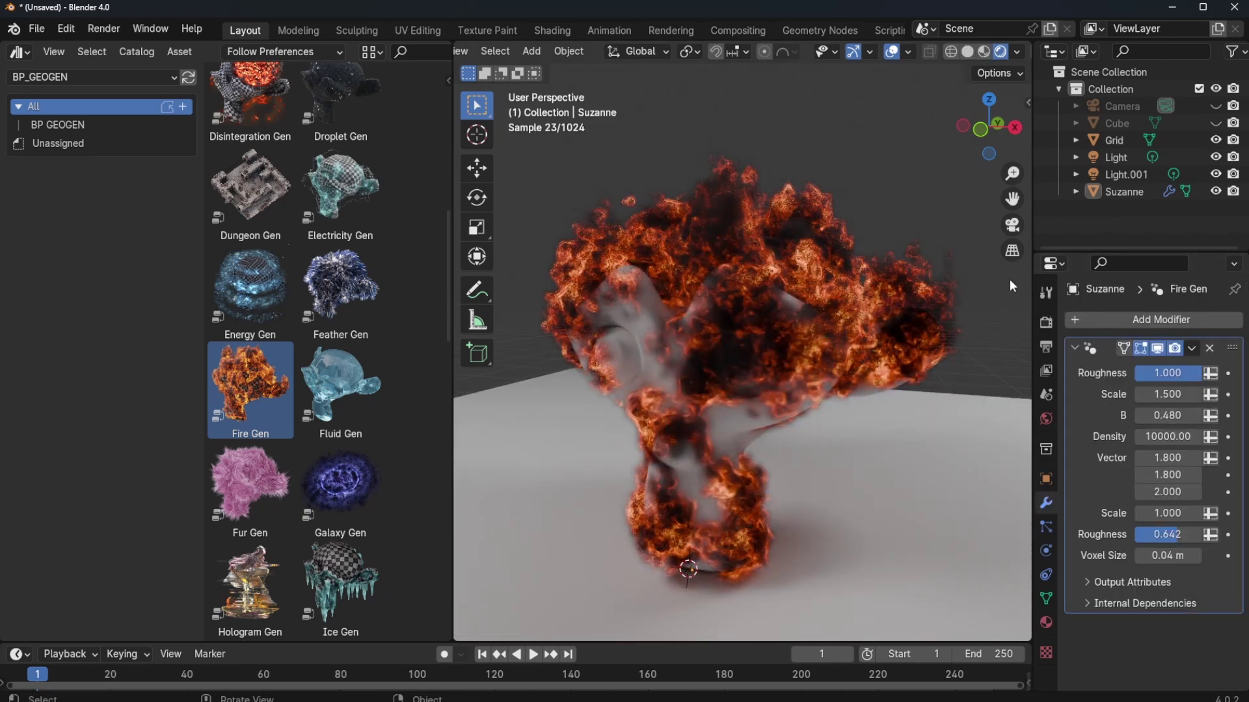
drag(1151, 514, 1204, 513)
click(1210, 350)
Step: Try Fur Gen and Ice Gen on Suzanne in turn, removing each, then drop in another generator
drag(249, 488, 722, 368)
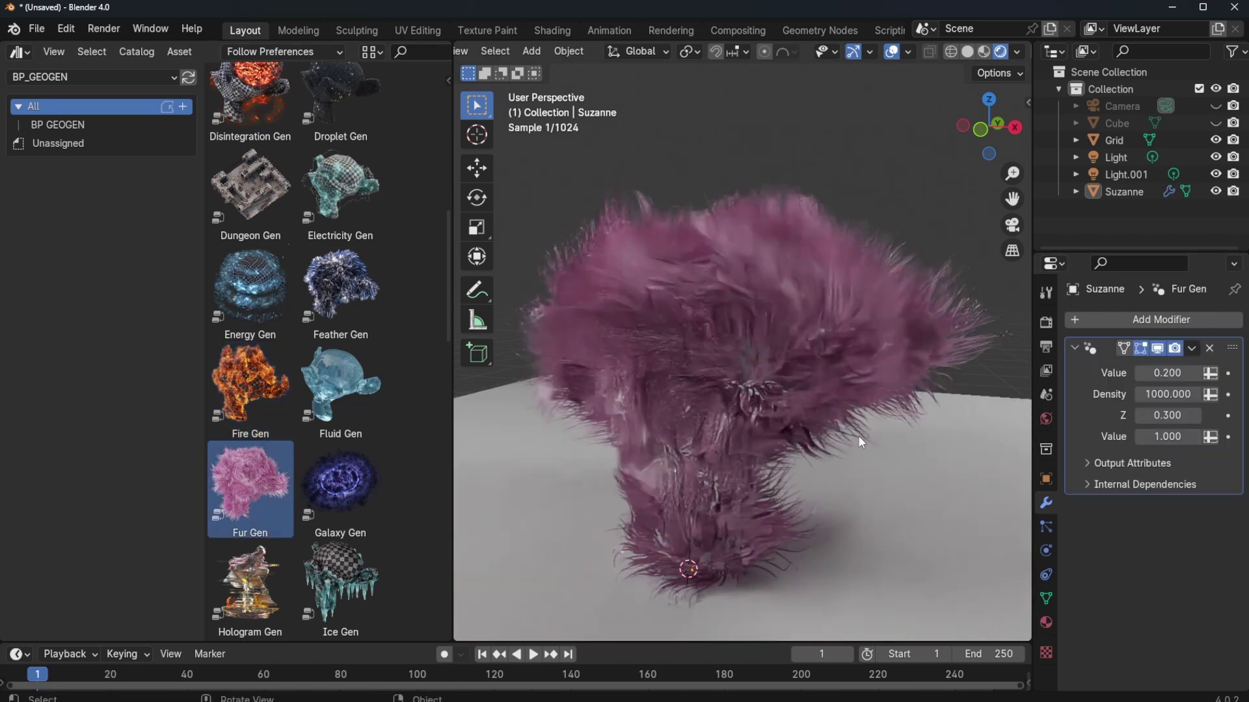
click(1209, 348)
drag(340, 586, 771, 440)
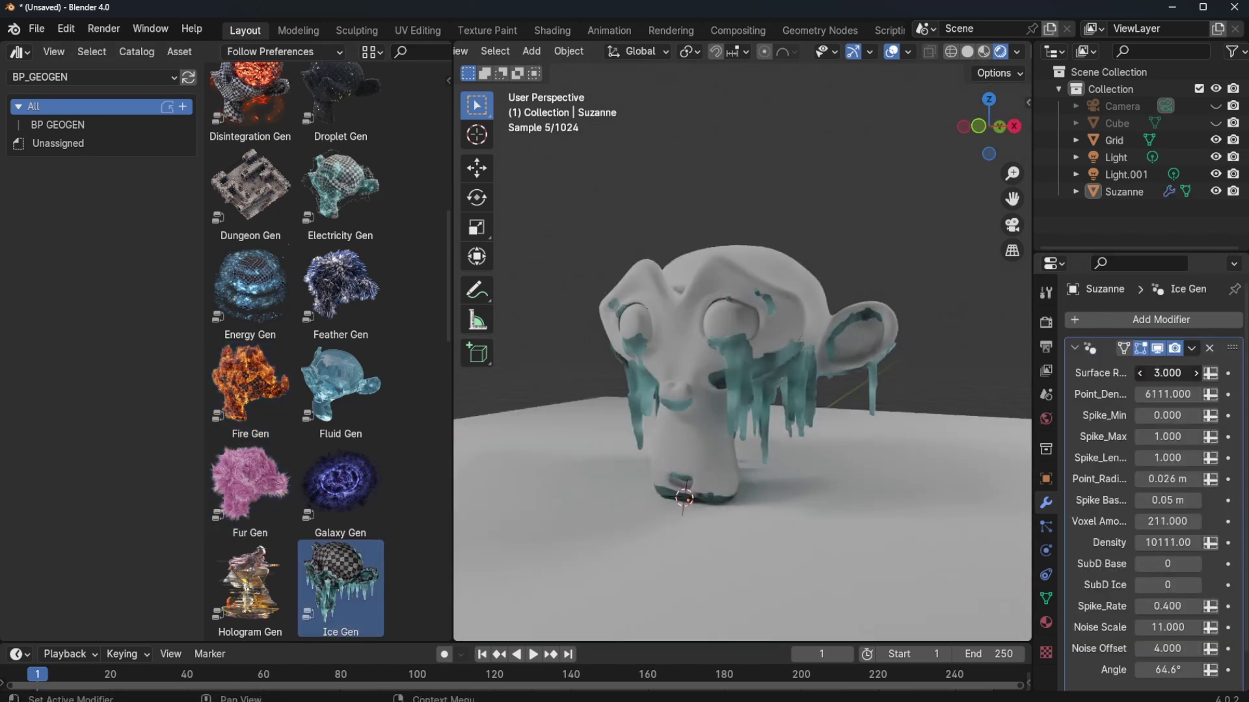
scroll(340, 390, down, 6)
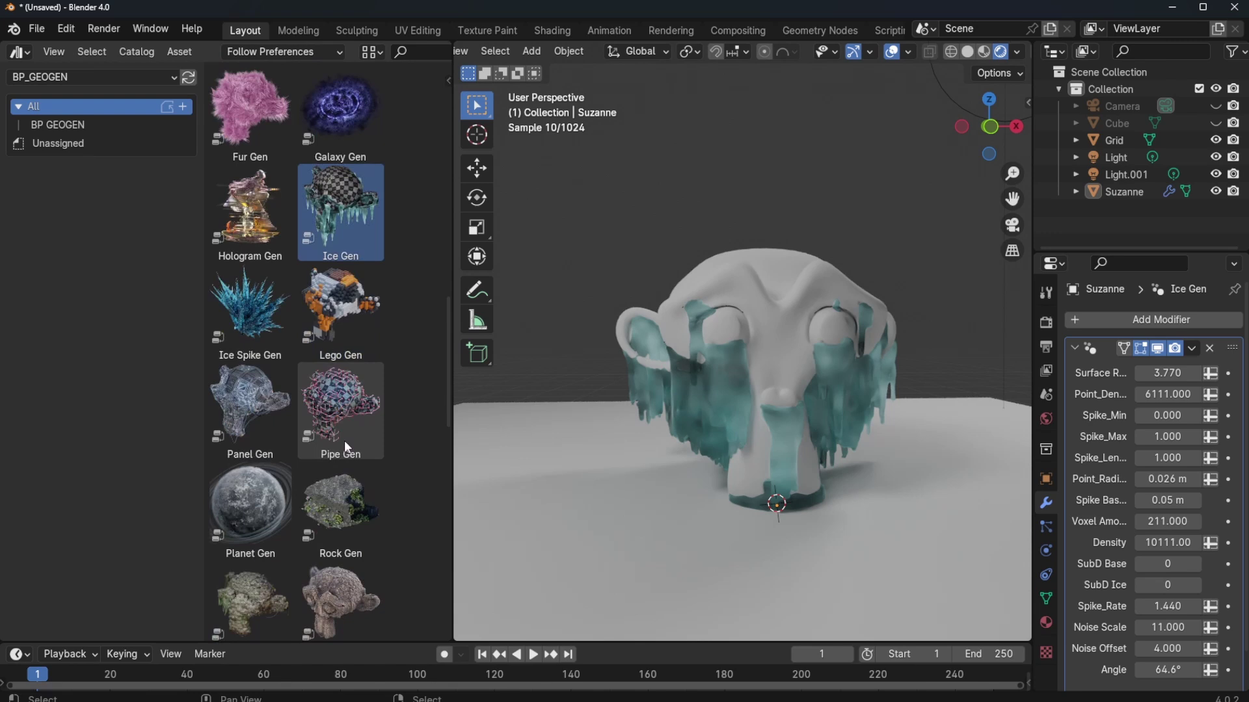
click(1210, 348)
drag(340, 377, 818, 419)
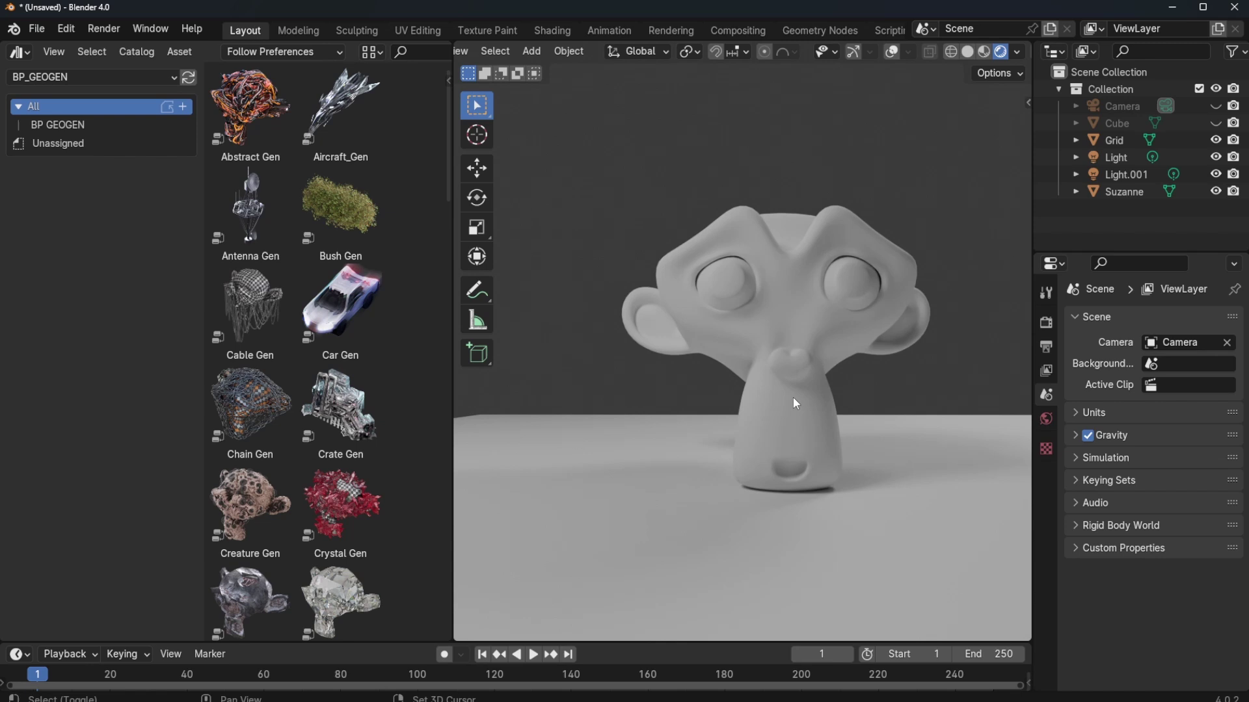
Step: Drag Aircraft_Gen from the asset browser onto Suzanne to turn her into an aircraft
middle_drag(793, 398, 753, 437)
scroll(749, 436, up, 2)
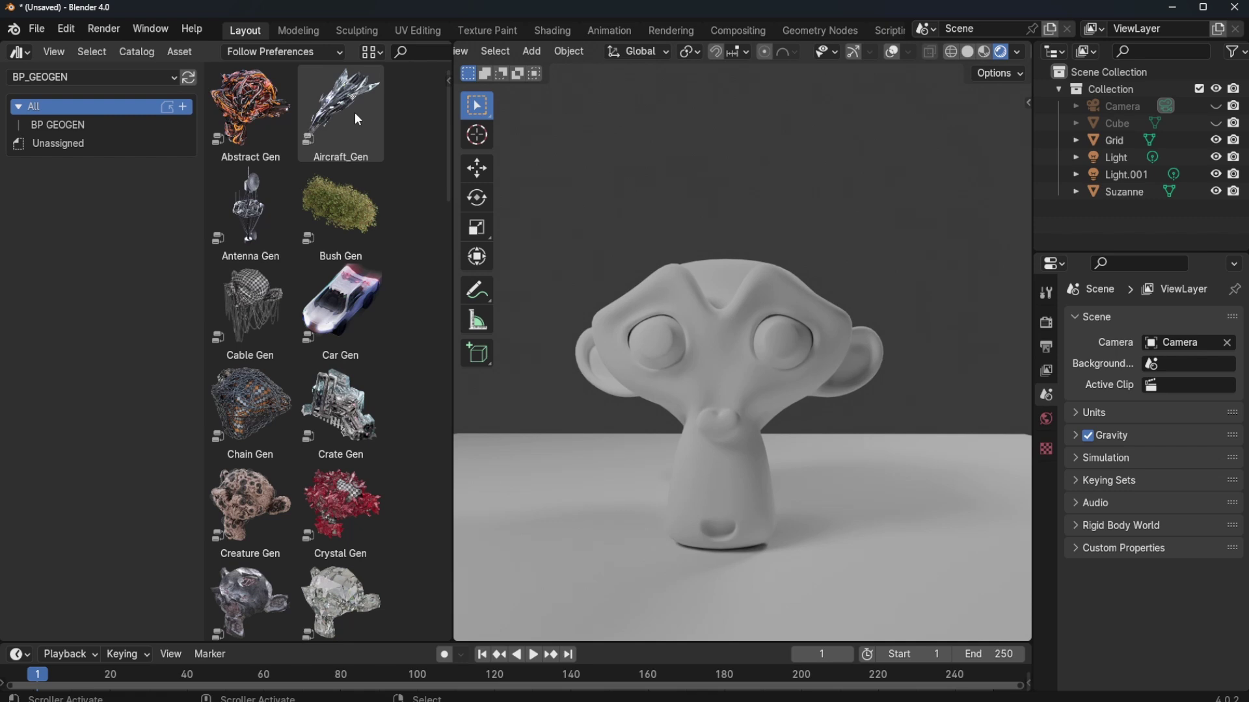
drag(354, 112, 733, 334)
scroll(760, 377, down, 6)
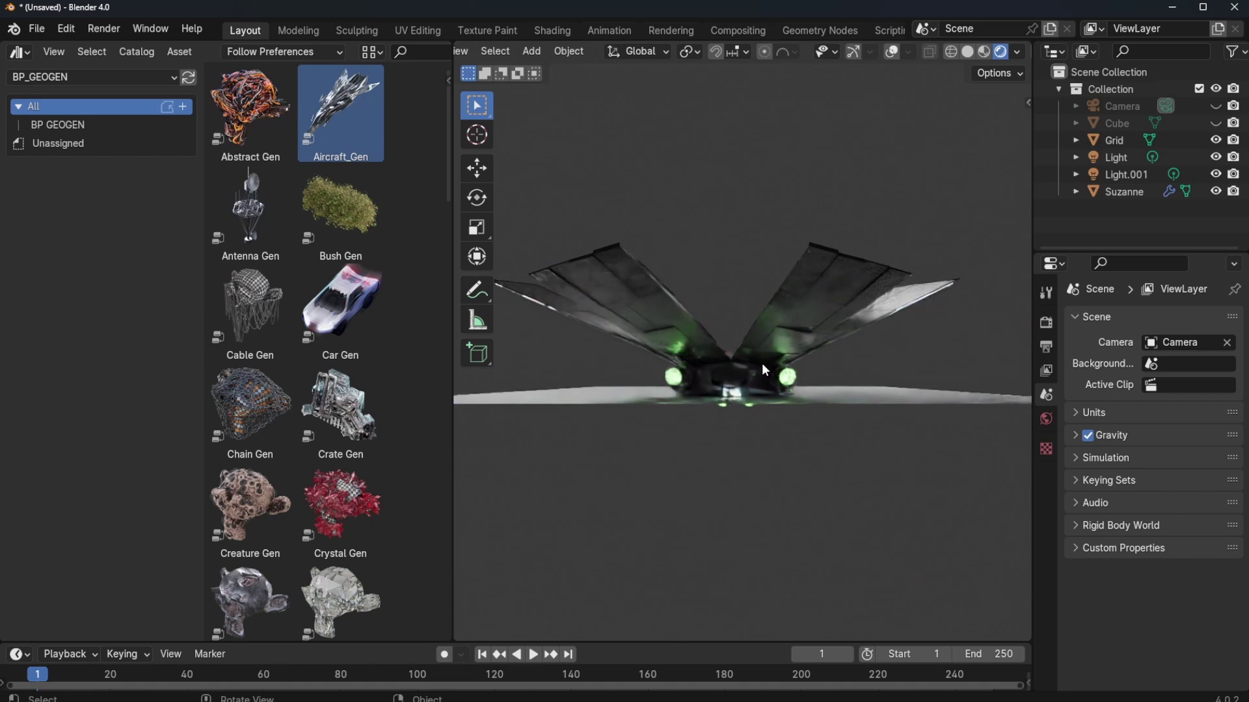
middle_drag(754, 381, 716, 425)
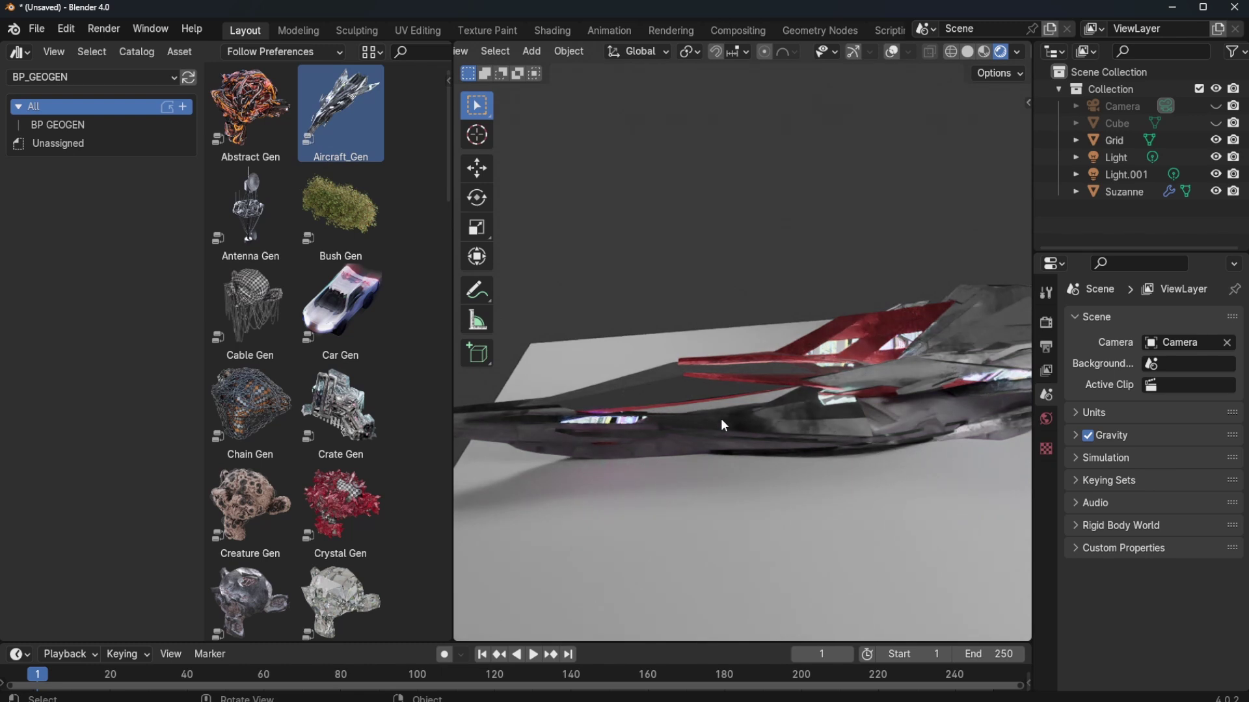
Step: Step the aircraft's Seed from 0 up to 4 for a different ship shape
click(722, 423)
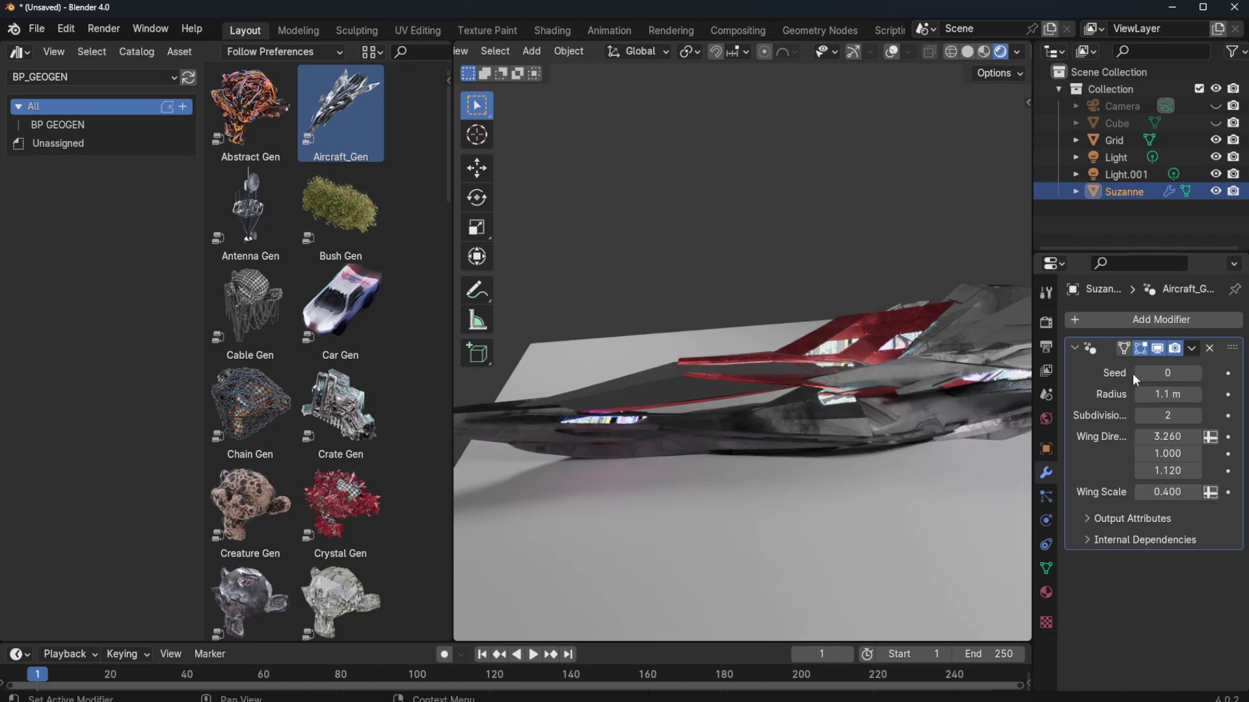
click(1197, 374)
click(1198, 374)
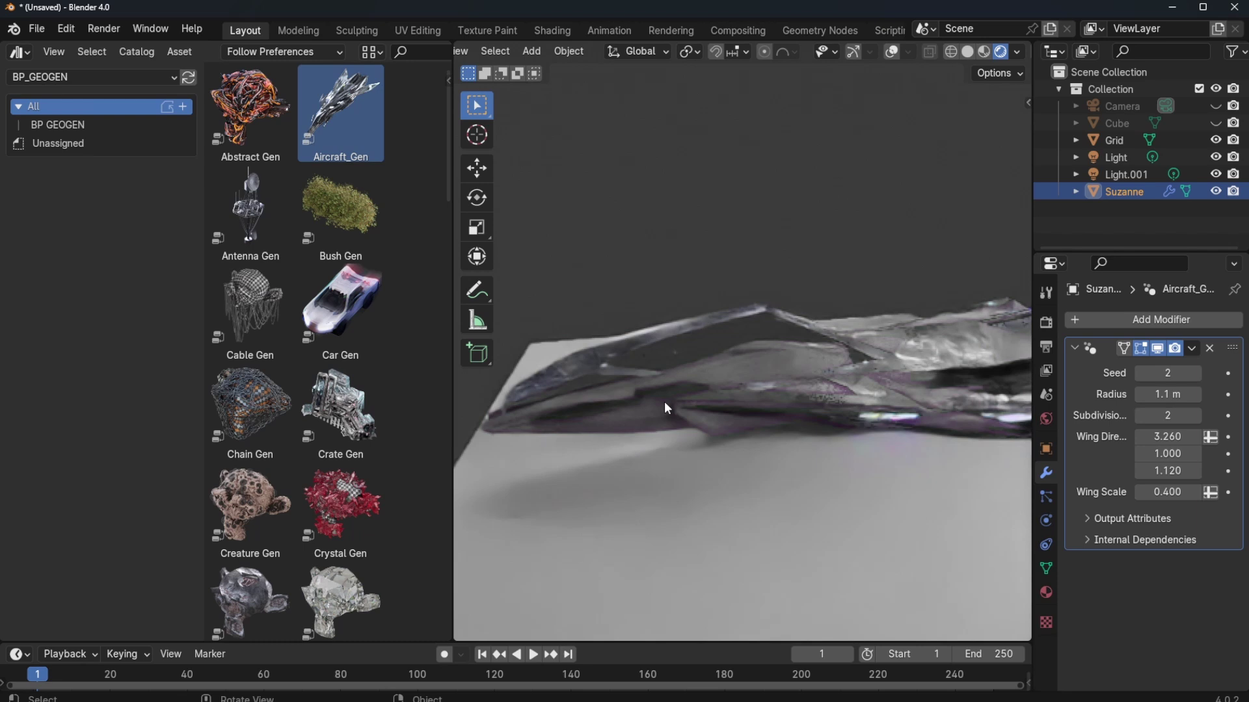
middle_drag(665, 400, 773, 376)
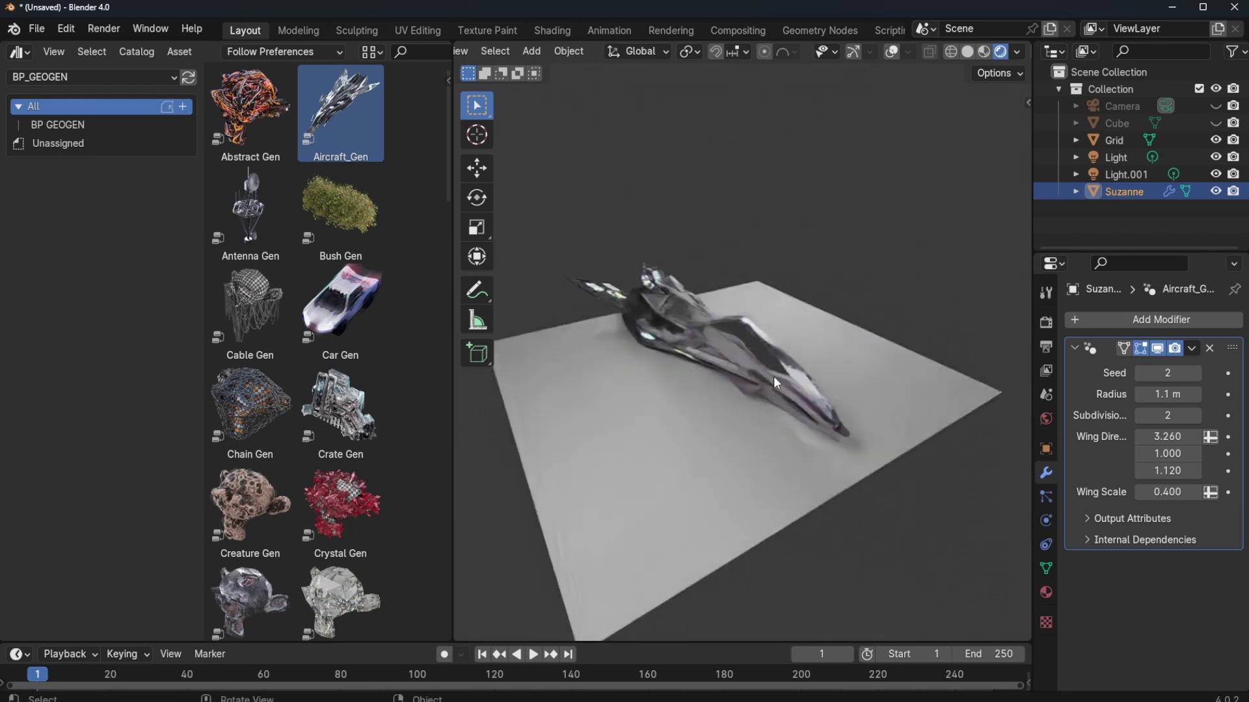
scroll(773, 377, up, 3)
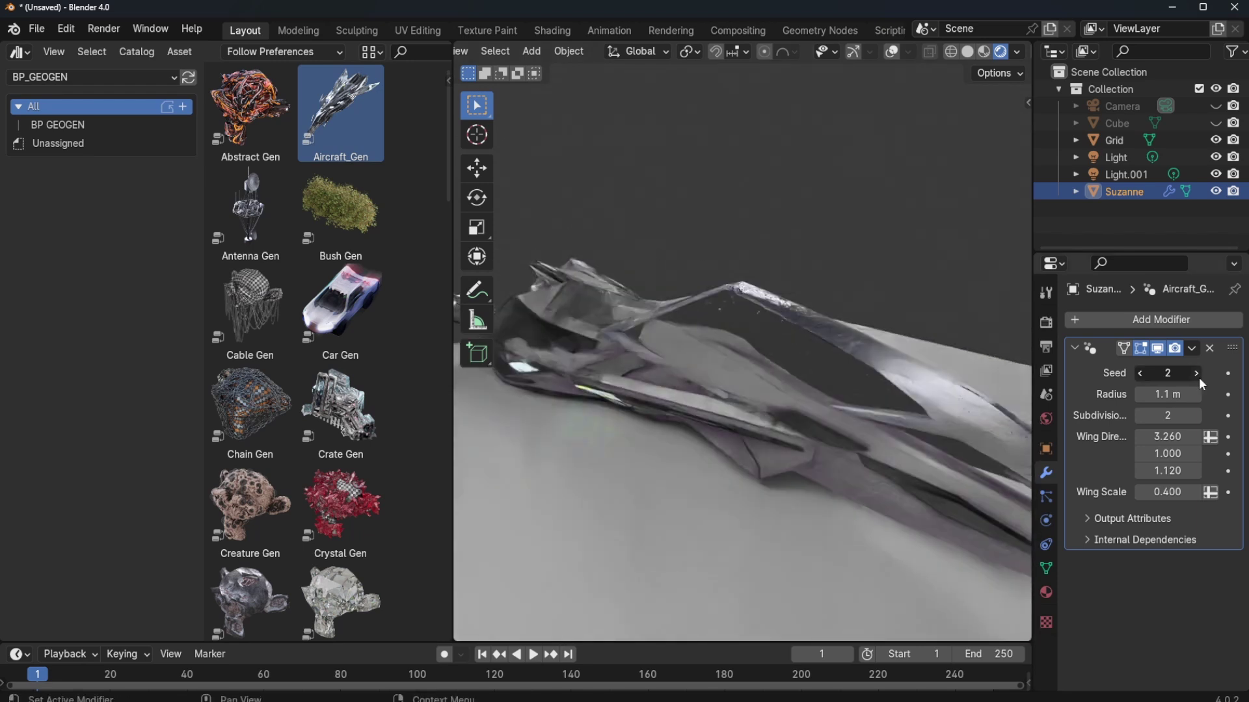
click(1198, 375)
click(1198, 375)
scroll(910, 442, down, 5)
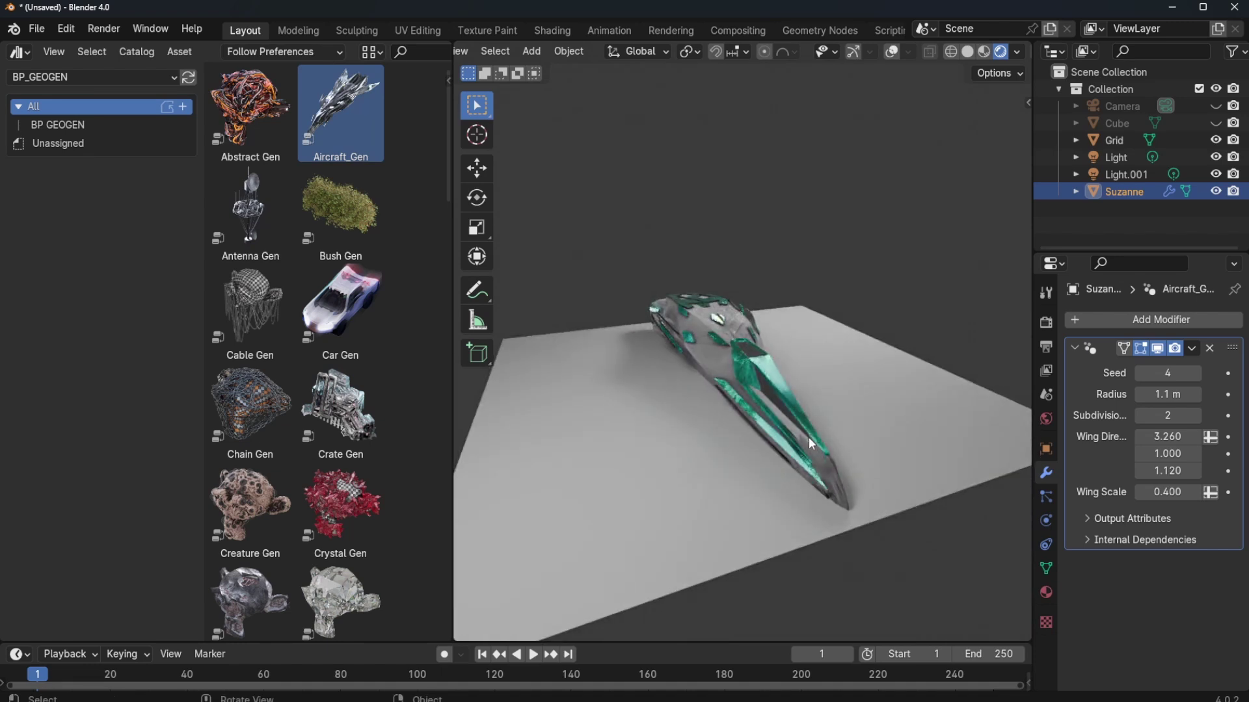
Step: Remove Aircraft_Gen and drag Spaceship Gen from the asset browser onto Suzanne
click(1210, 349)
scroll(376, 401, down, 15)
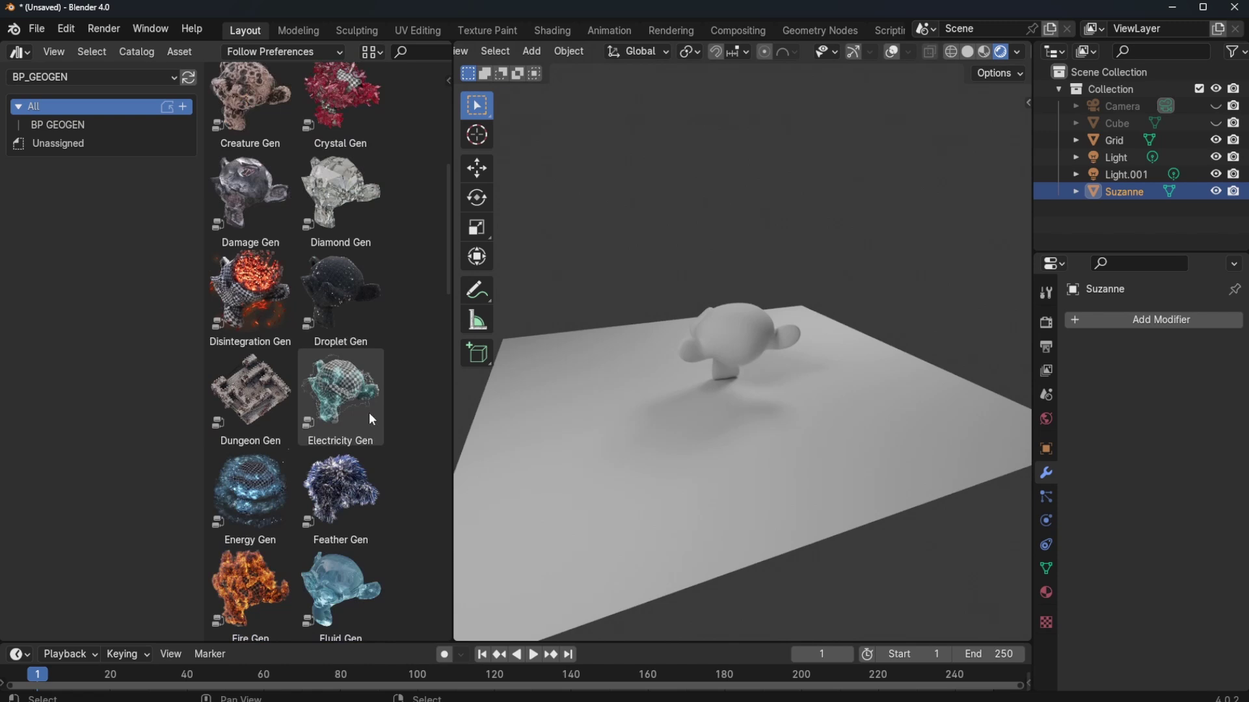
scroll(385, 439, down, 12)
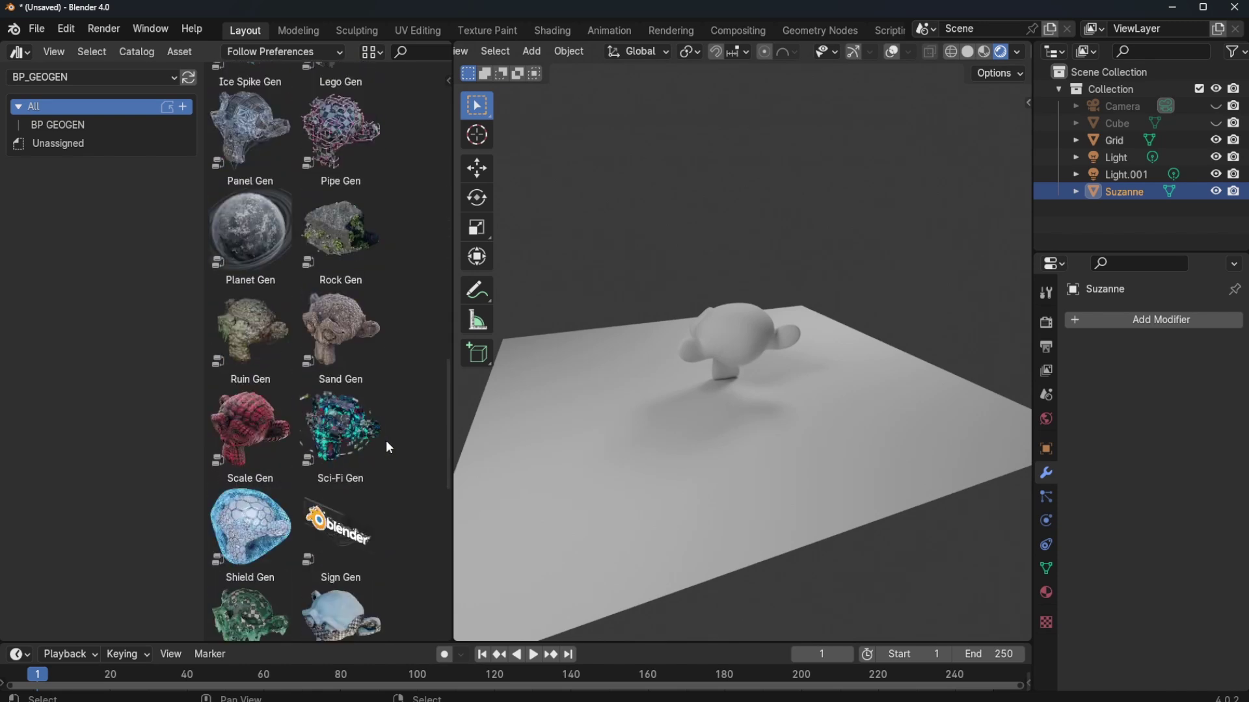
scroll(386, 439, down, 3)
drag(353, 422, 723, 345)
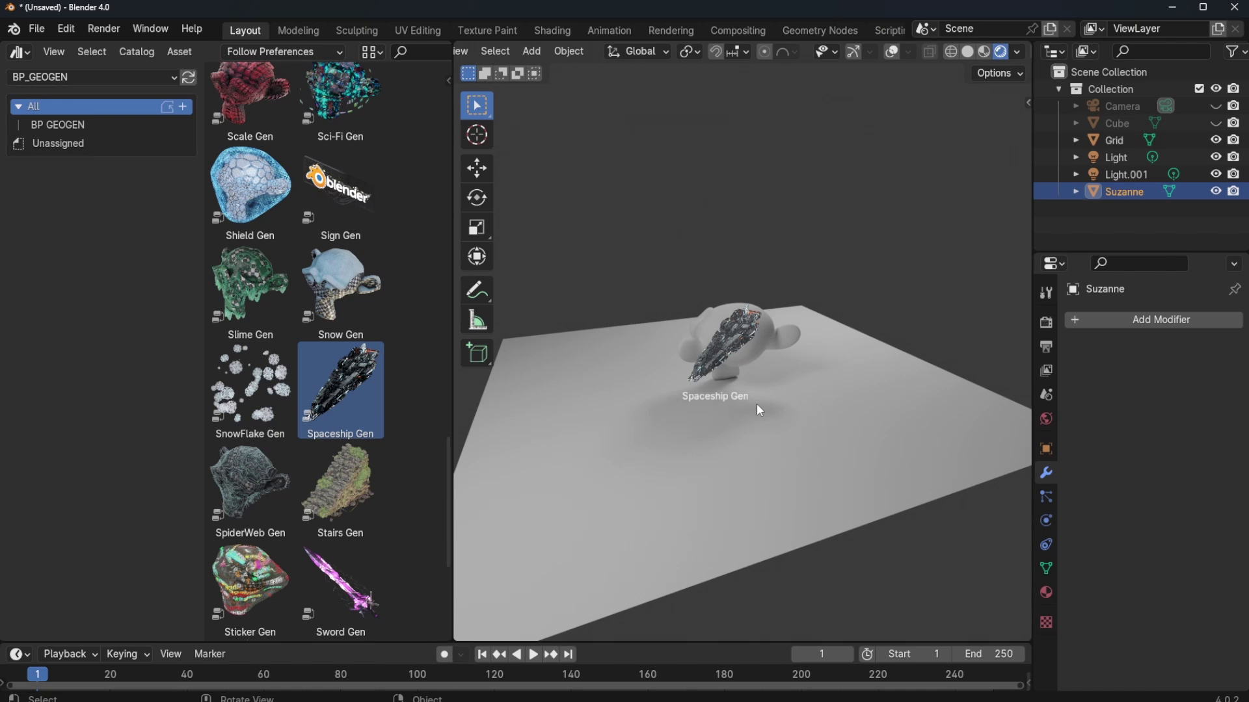
drag(727, 398, 705, 385)
mouse_move(717, 393)
middle_down()
mouse_move(899, 396)
mouse_move(694, 376)
mouse_move(734, 384)
middle_up()
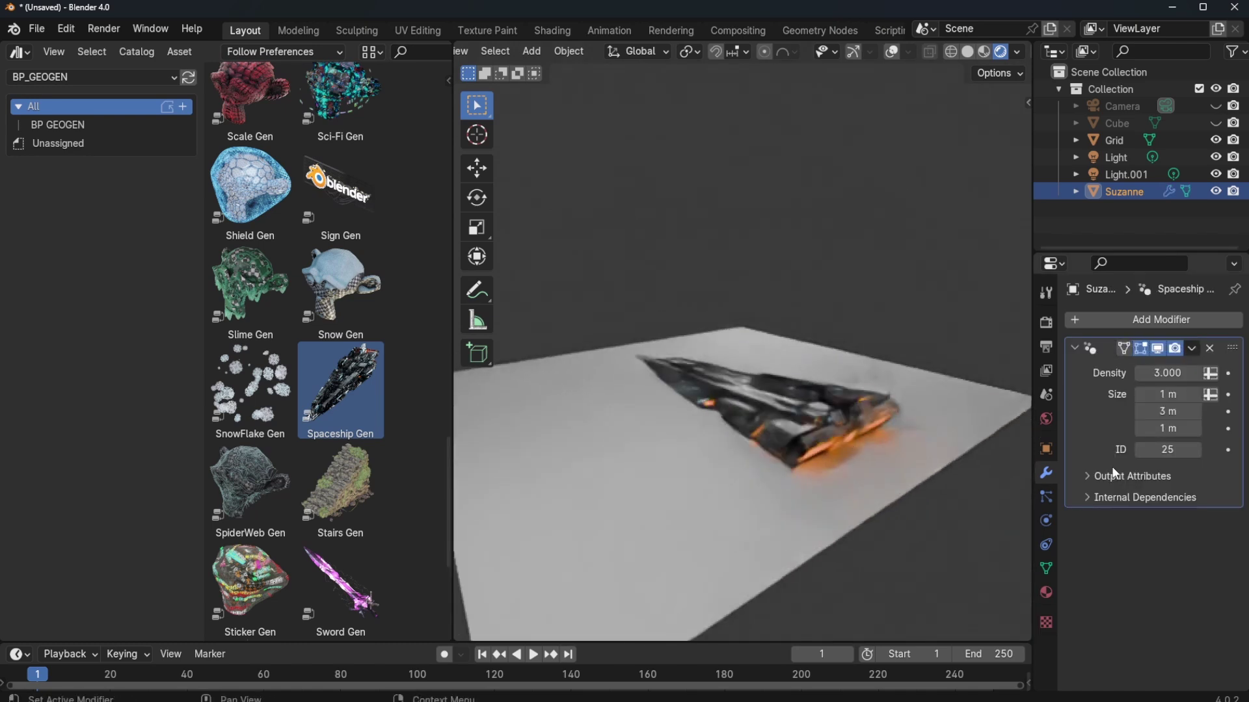
Step: Step the spaceship ID from 25 up to 29
click(1197, 450)
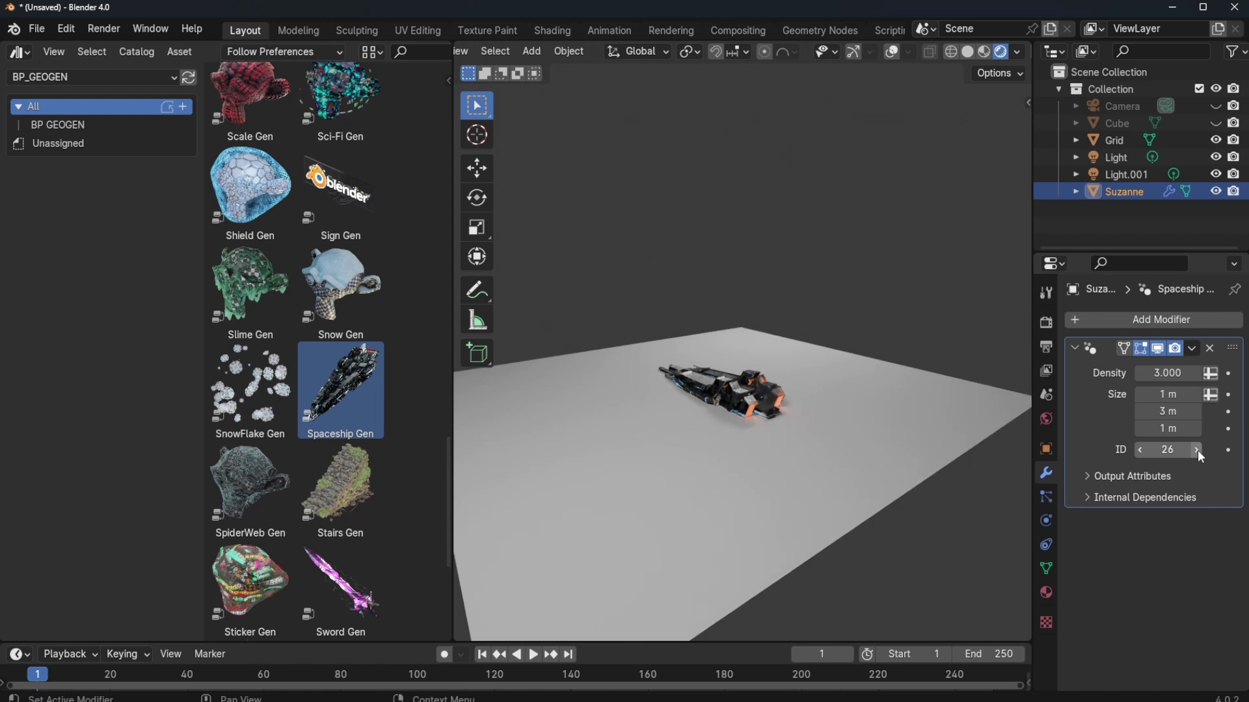
click(1197, 450)
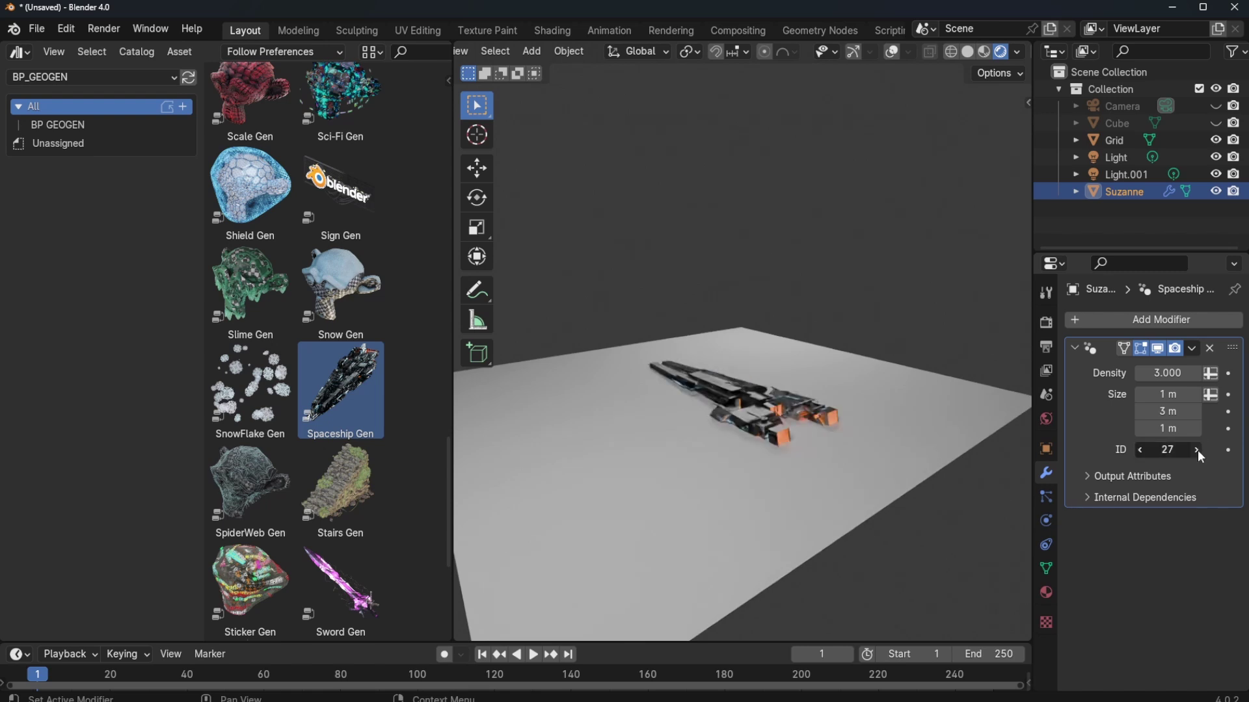
click(1197, 450)
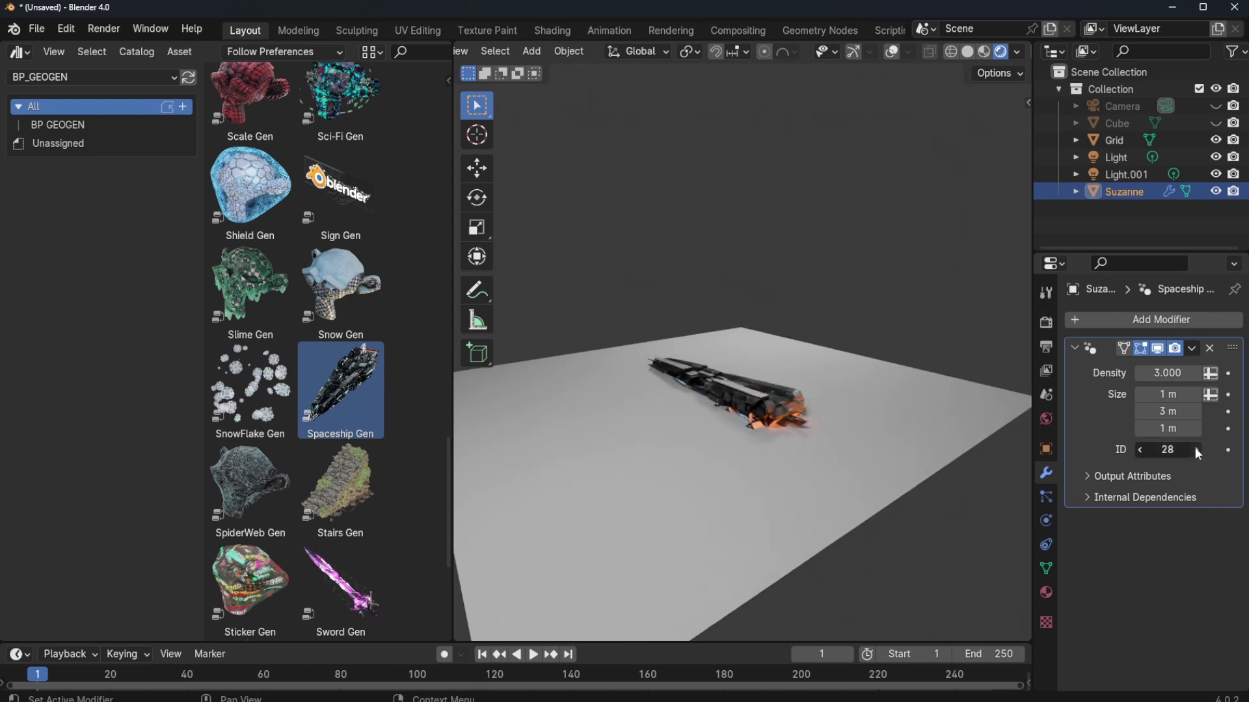
click(1196, 450)
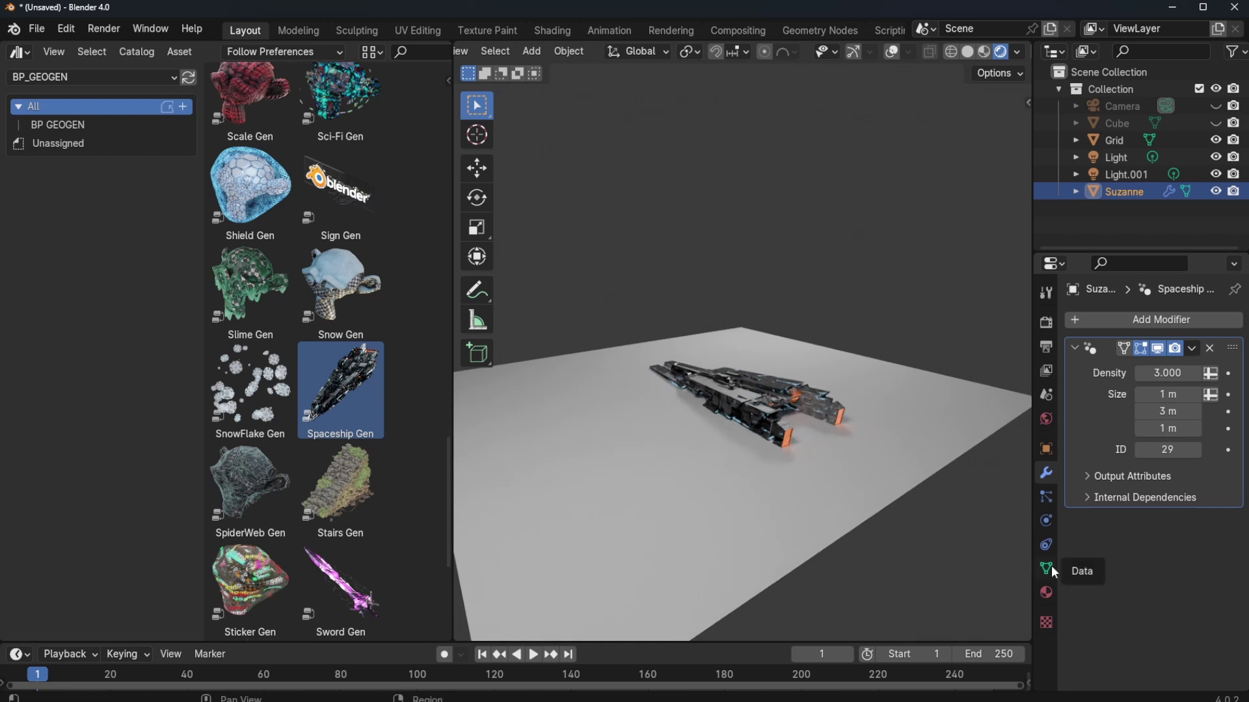
middle_drag(953, 561, 860, 467)
Step: Undo Spaceship Gen and apply Sign Gen to Suzanne, orbiting to inspect the result
key(ctrl+z)
scroll(341, 435, up, 5)
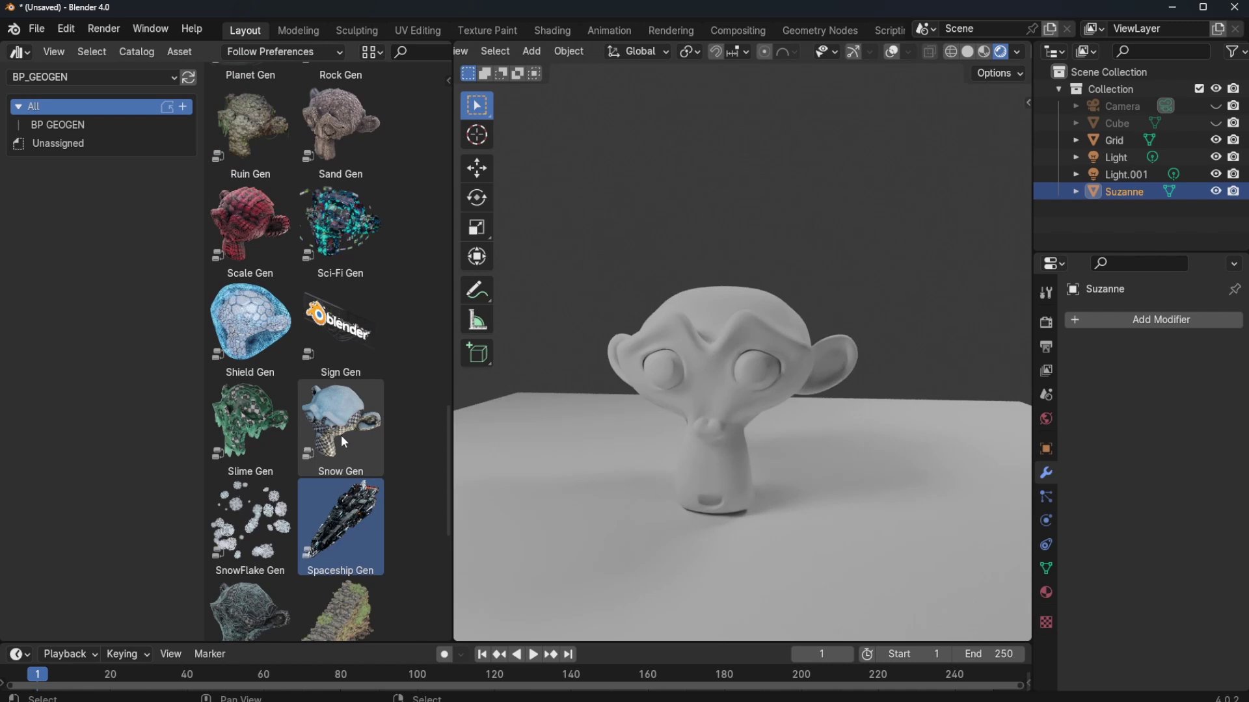
drag(334, 365, 721, 389)
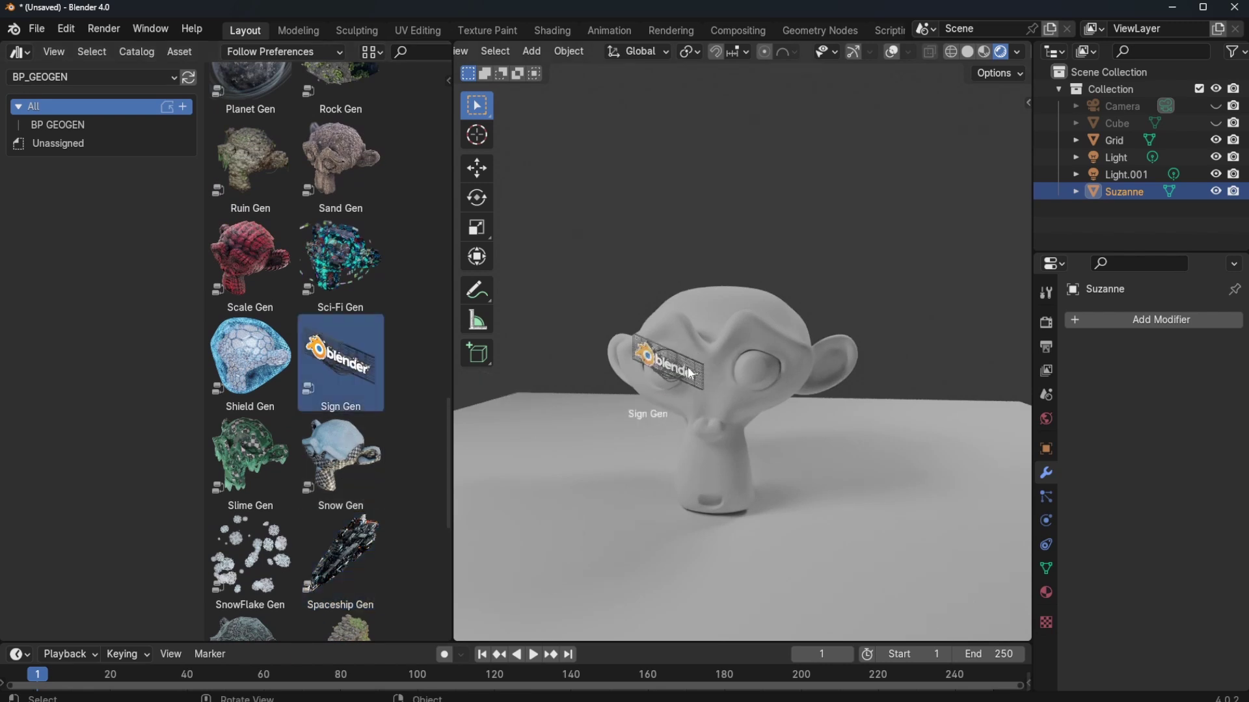
drag(688, 367, 690, 369)
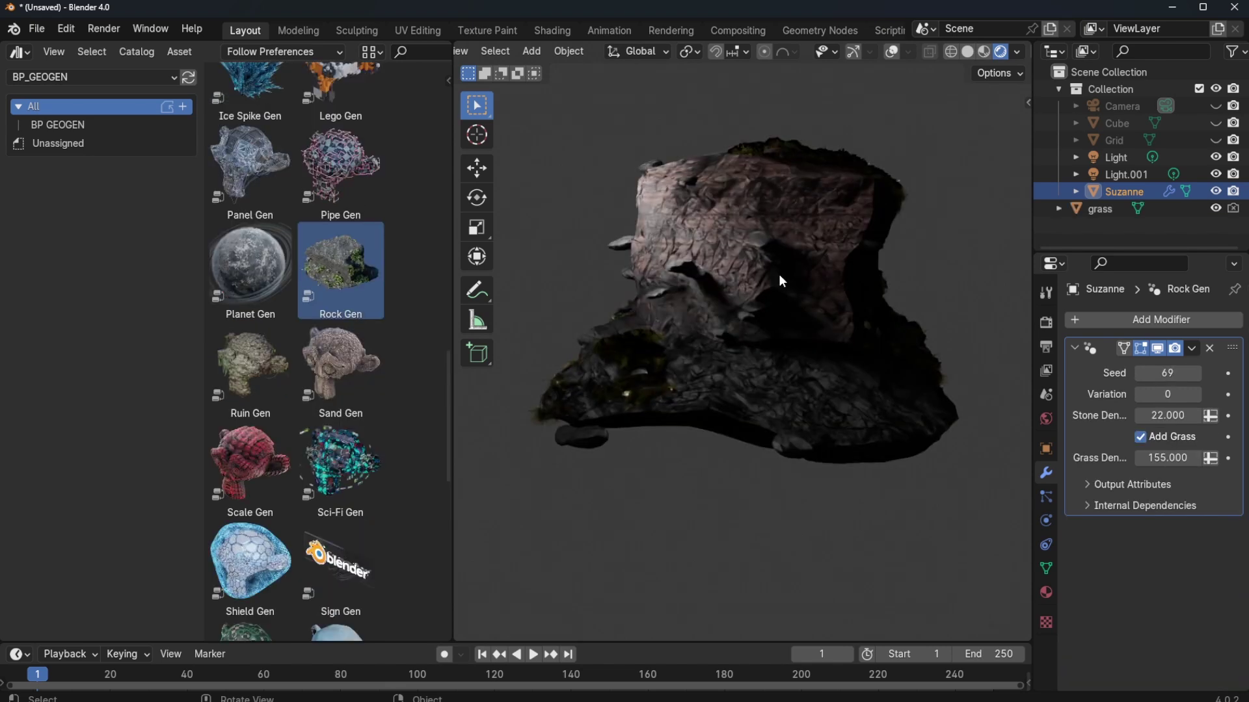
middle_drag(779, 275, 856, 294)
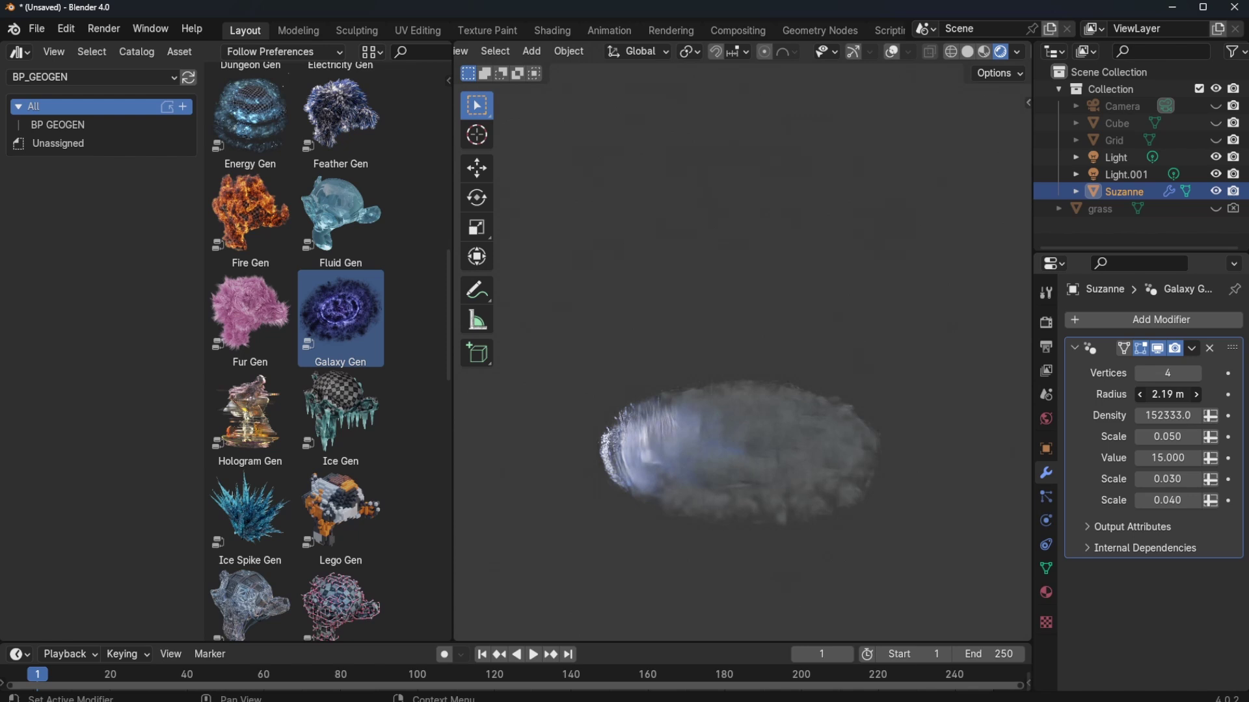
scroll(791, 383, up, 5)
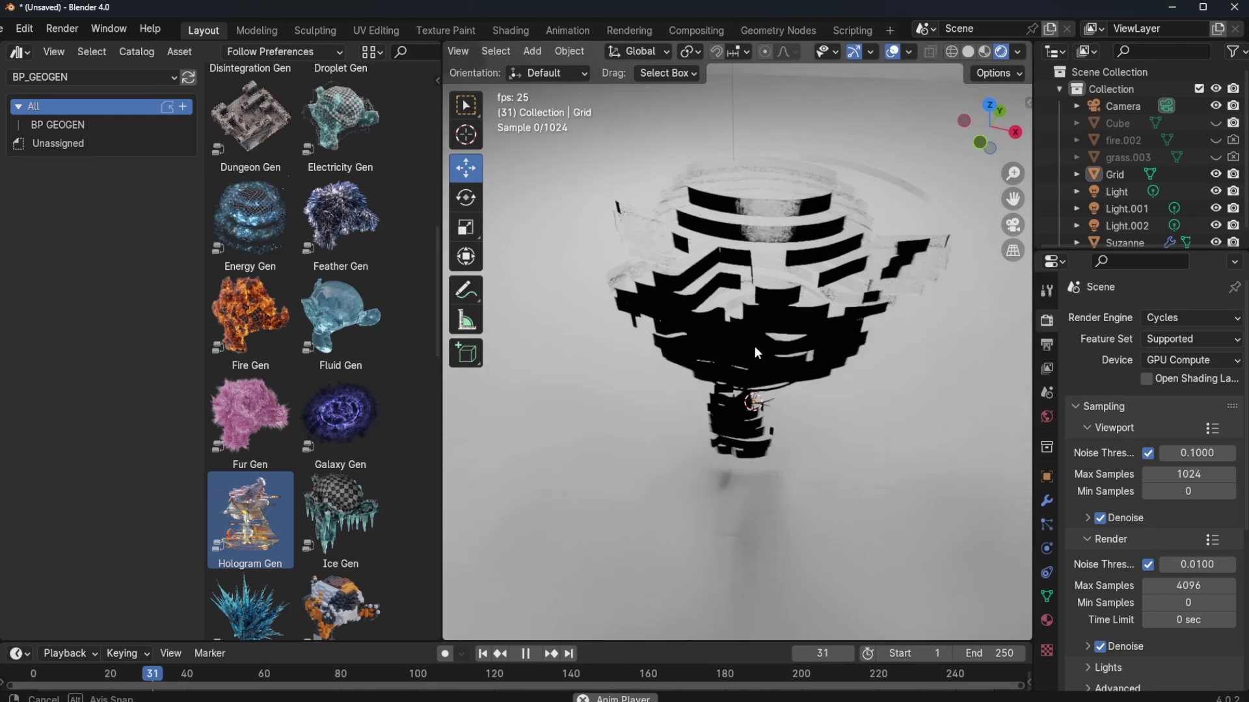
middle_drag(754, 346, 790, 267)
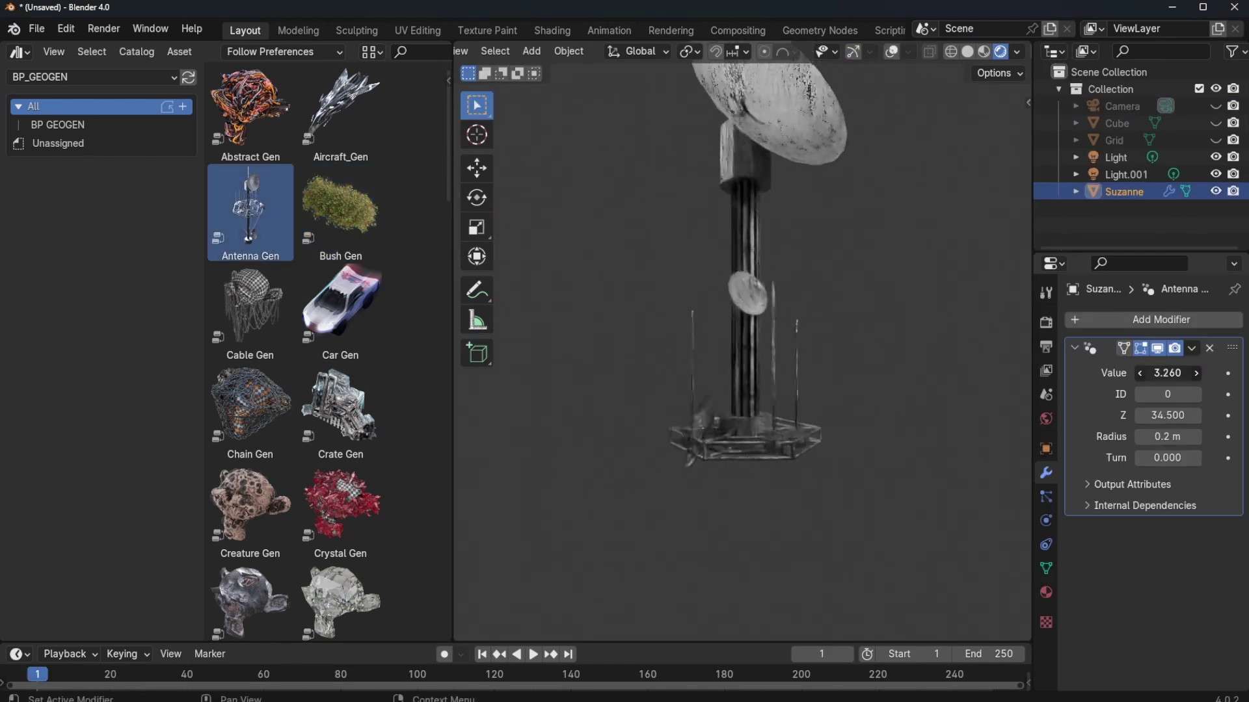
Step: Make the antenna taller with Value 7.160 and increase its parts' twist
scroll(821, 434, down, 4)
drag(1164, 373, 1233, 373)
drag(1146, 455, 1193, 455)
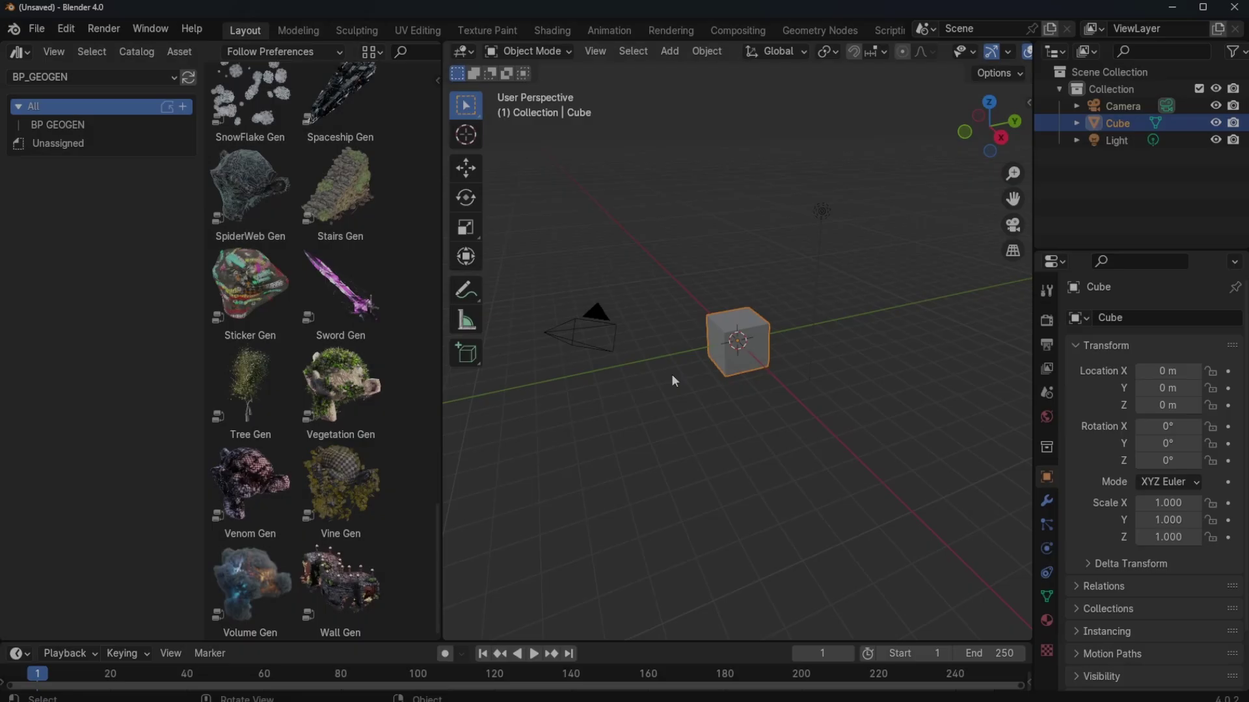
Step: Apply the Wall Gen generator from the asset browser to the default cube
scroll(696, 337, up, 8)
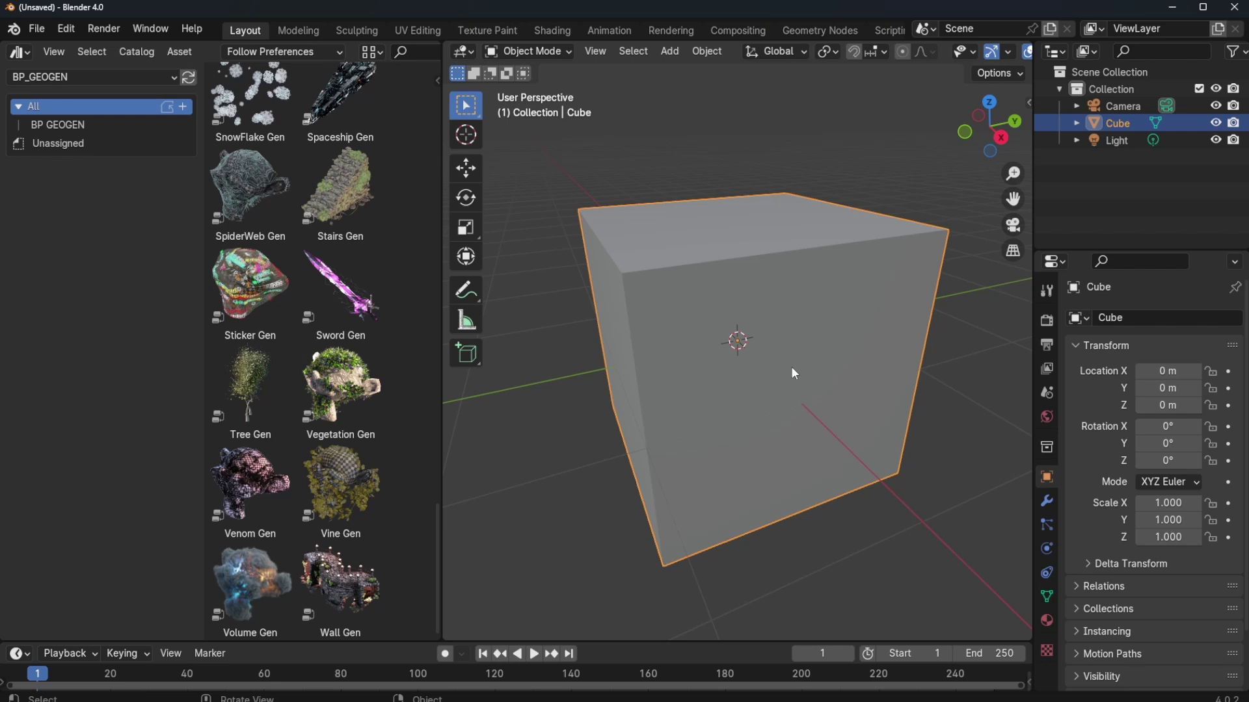
middle_drag(791, 365, 610, 302)
scroll(632, 370, down, 5)
scroll(610, 303, up, 5)
middle_drag(735, 355, 768, 427)
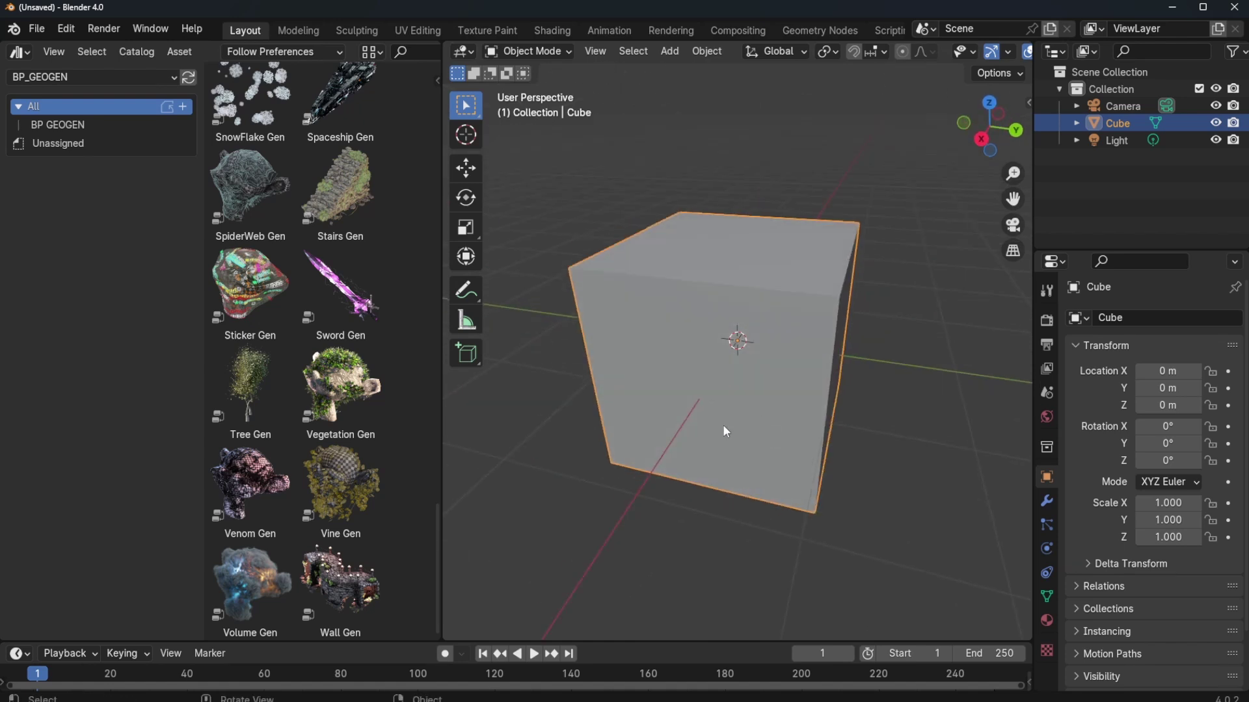
drag(341, 599, 771, 312)
middle_drag(782, 371, 744, 379)
Step: In Edit Mode, extrude a cube face into a long box, then a perpendicular arm
key(Tab)
click(1158, 347)
key(3)
click(781, 353)
key(e)
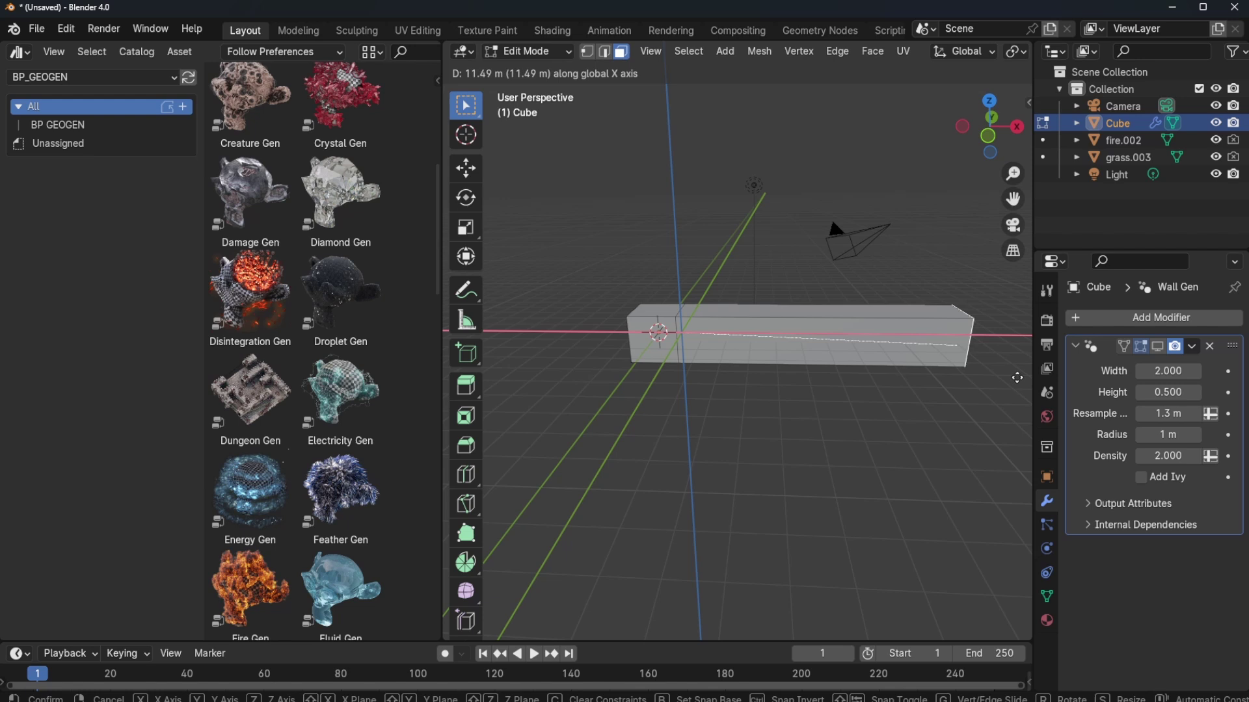
click(871, 374)
middle_drag(871, 374, 735, 478)
key(e)
click(729, 486)
key(Tab)
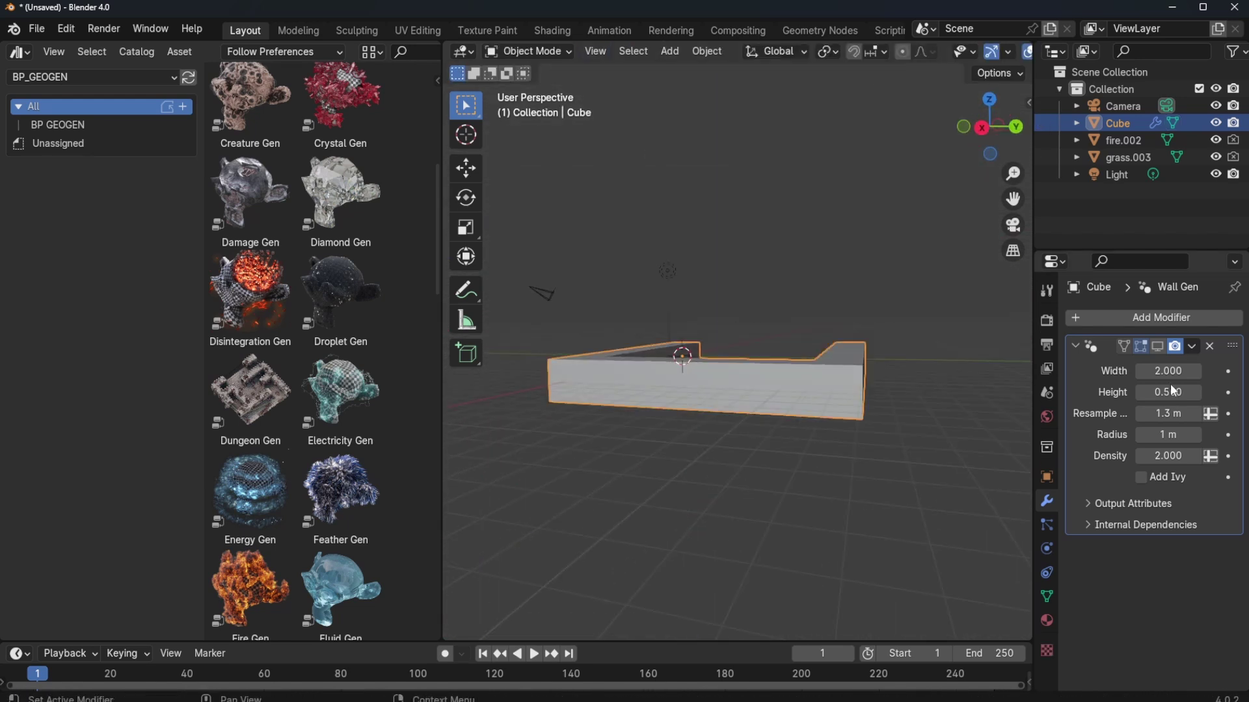
middle_drag(813, 335, 452, 369)
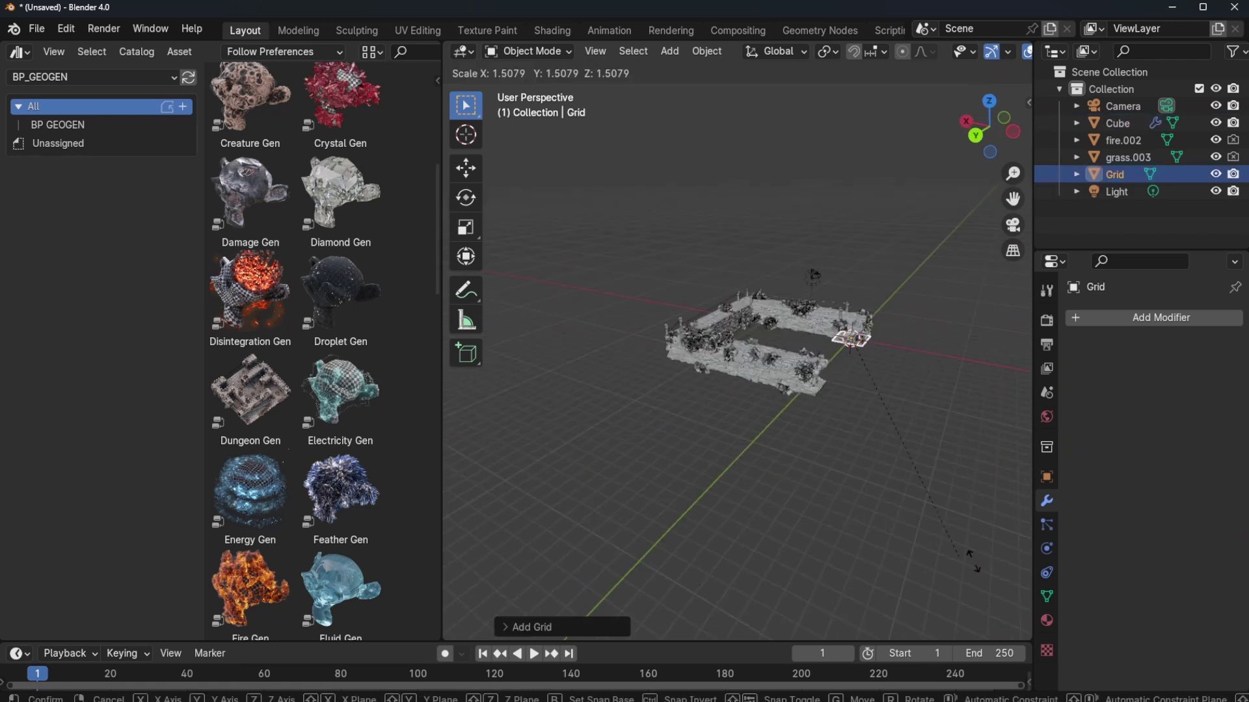
Step: Reposition the light and preview the wall in Cycles rendered view
click(773, 264)
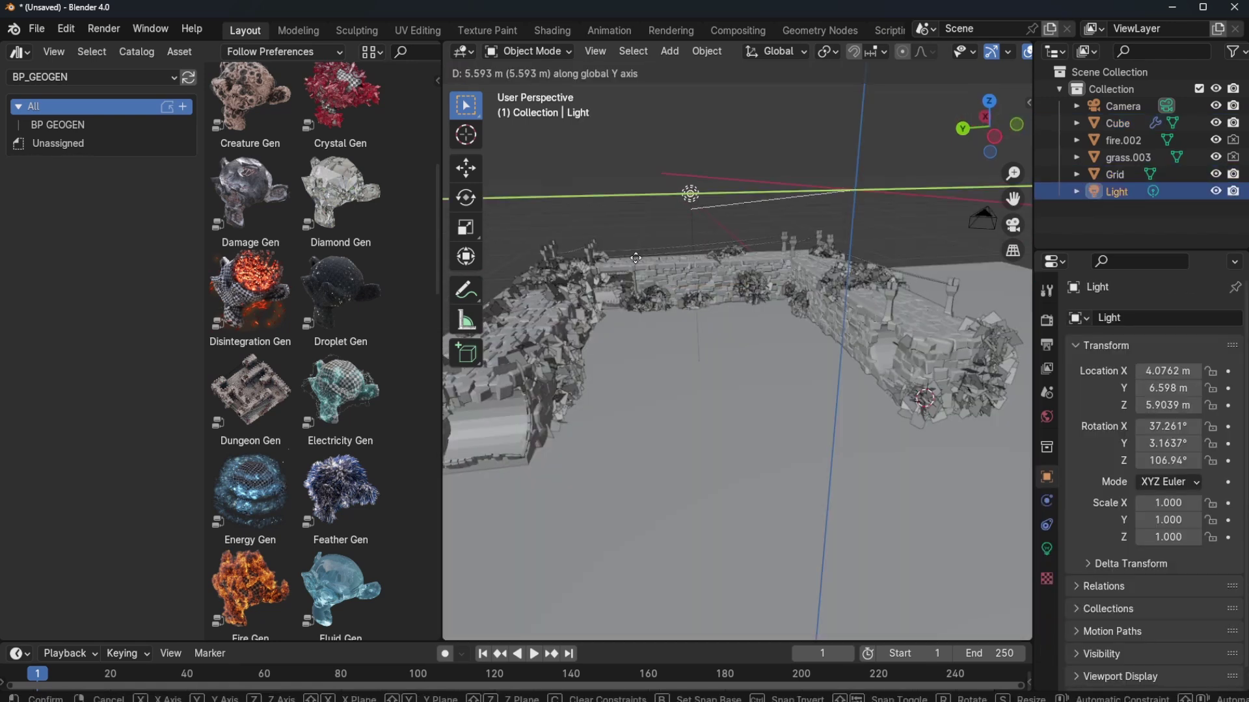
click(636, 259)
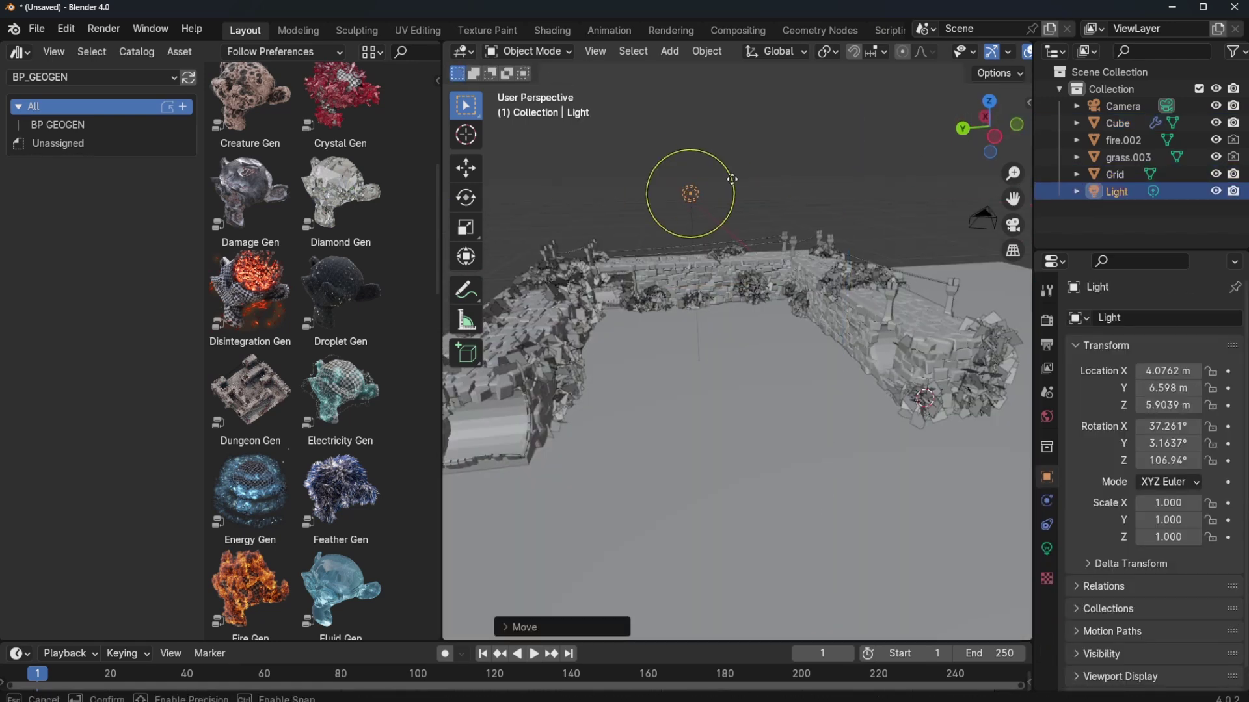
click(1046, 320)
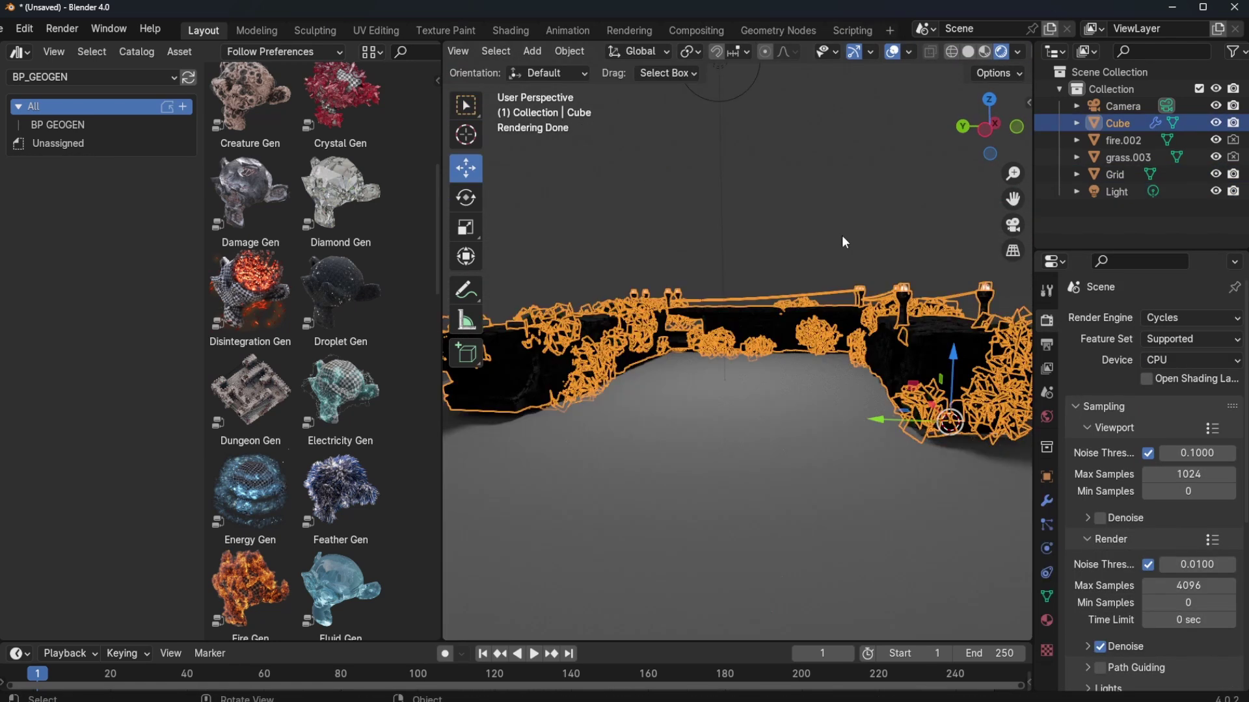
click(841, 236)
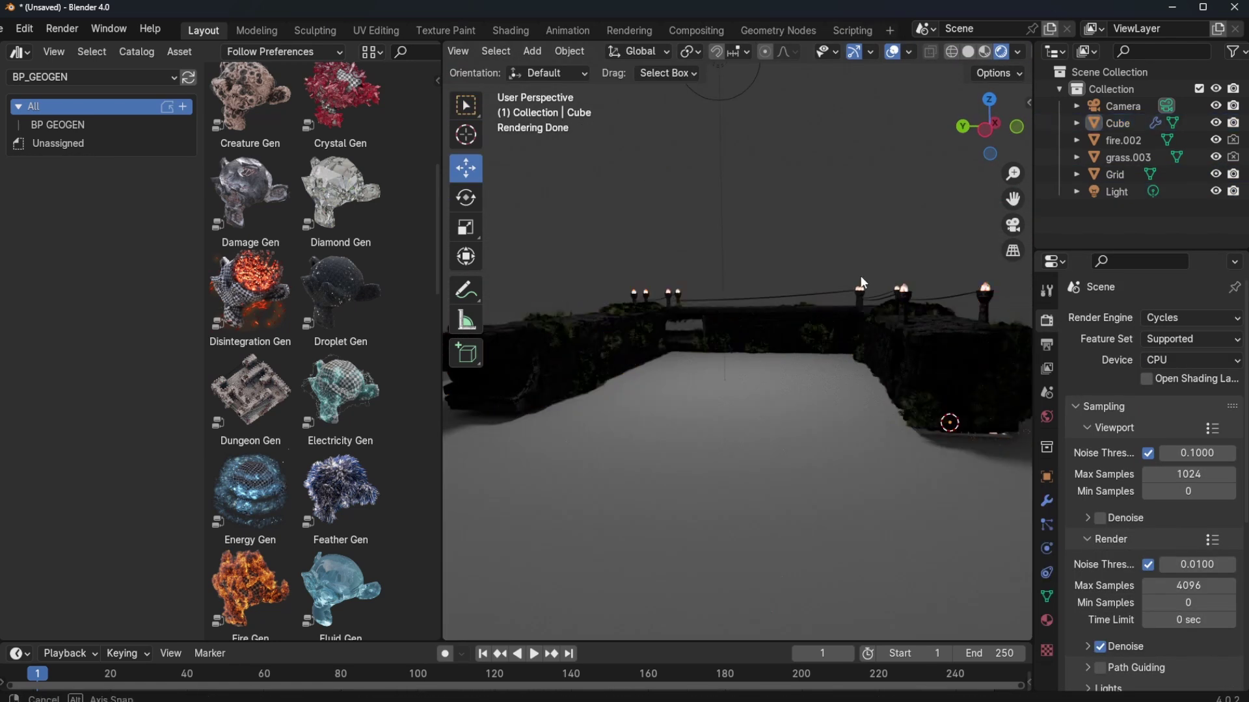
middle_drag(841, 235, 686, 404)
scroll(697, 342, up, 5)
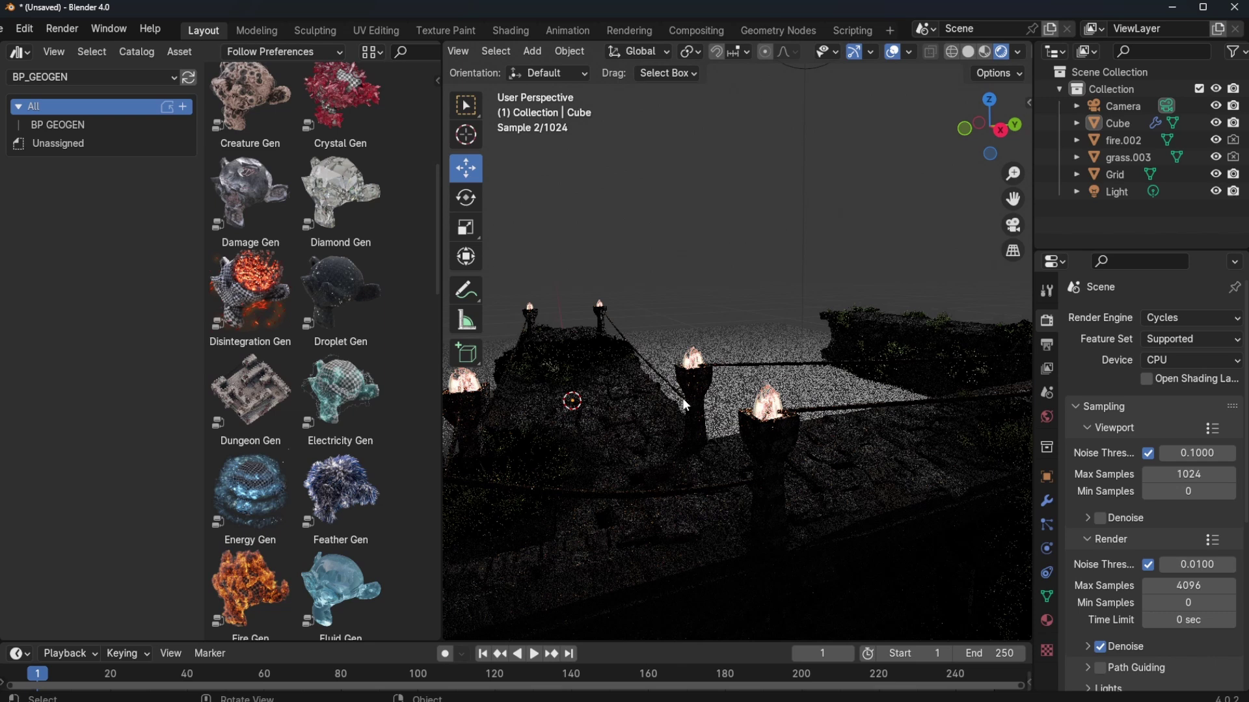
Step: Return to Solid shading and raise the wall's Wall Gen Height from 0.960 to 1.240
click(693, 458)
click(1047, 501)
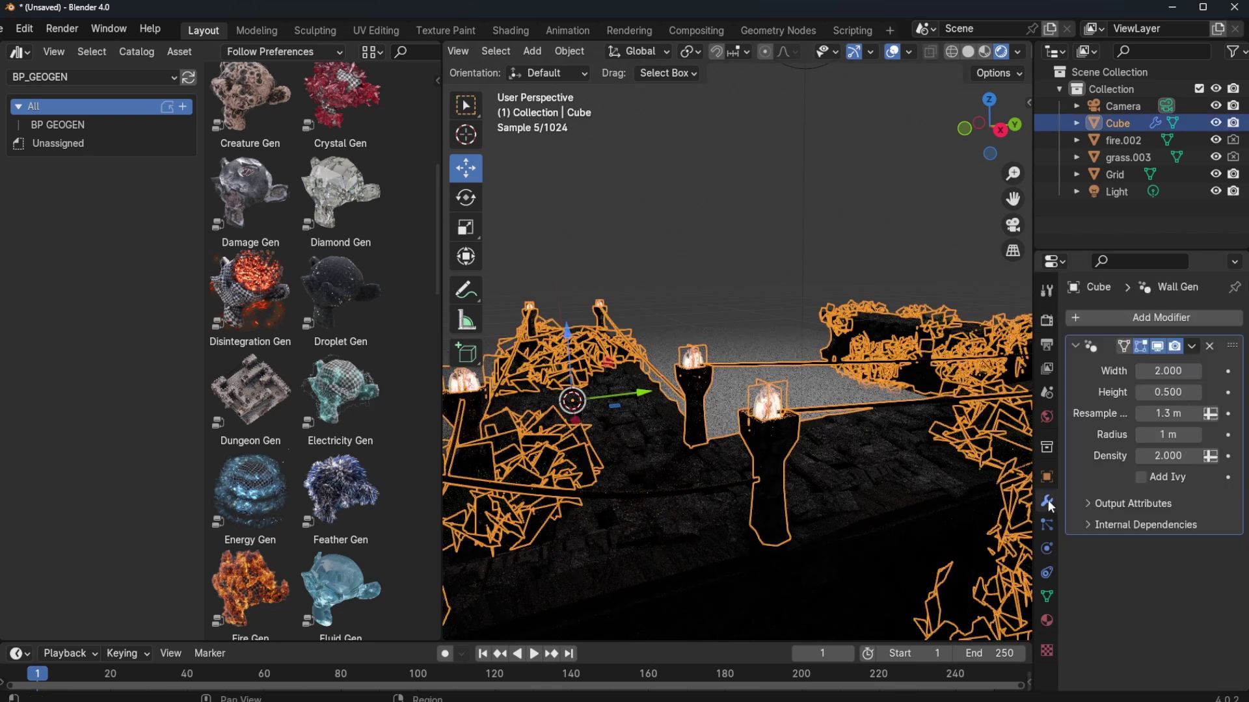
click(969, 52)
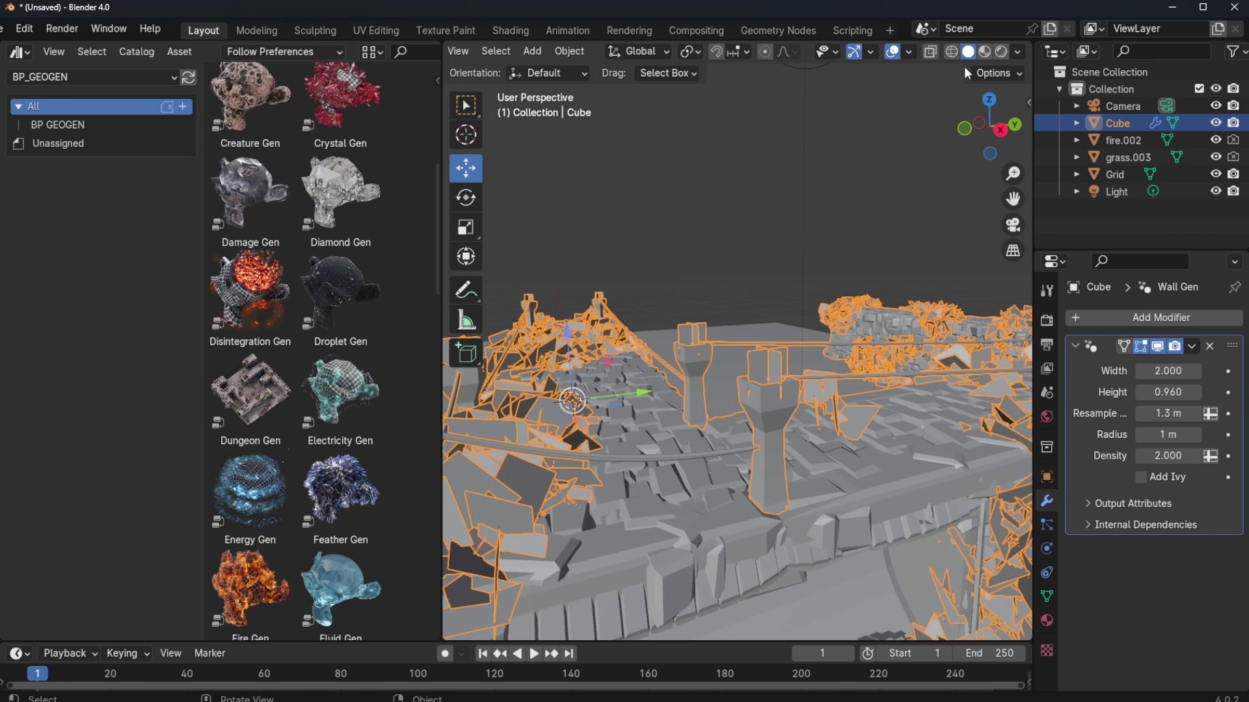
scroll(846, 178, down, 5)
click(848, 215)
middle_drag(848, 214, 752, 420)
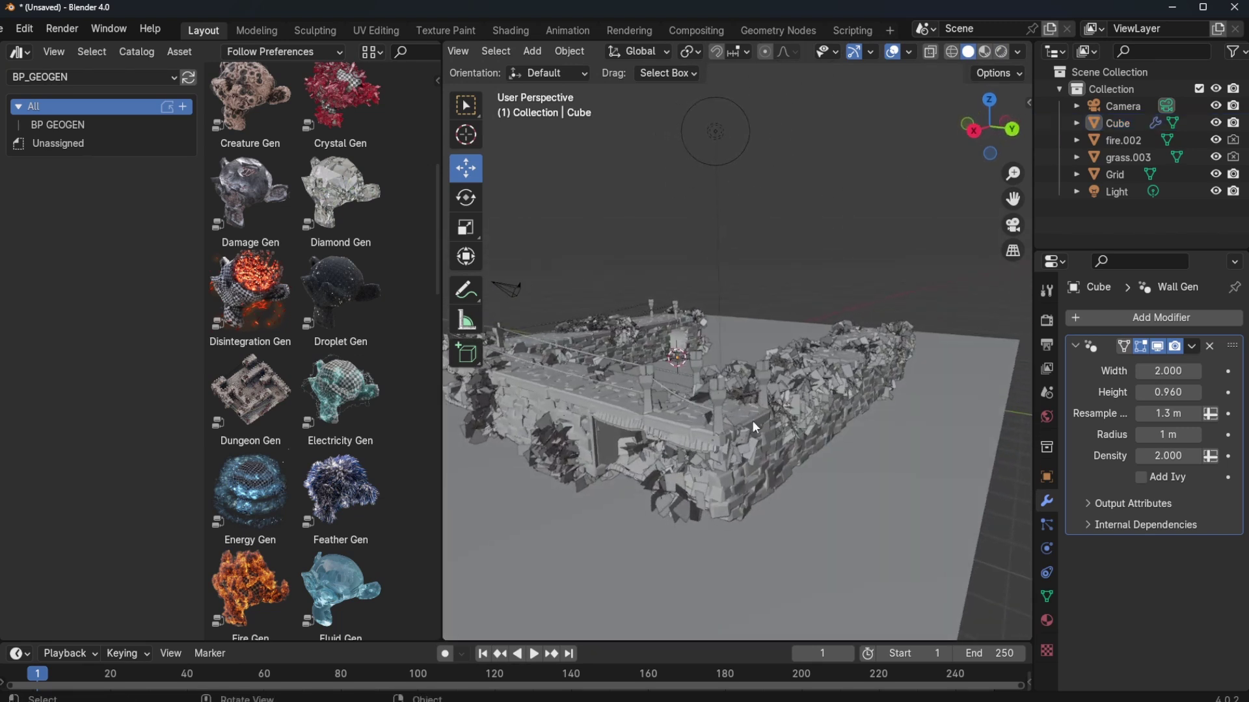
click(753, 426)
drag(1168, 392, 1197, 392)
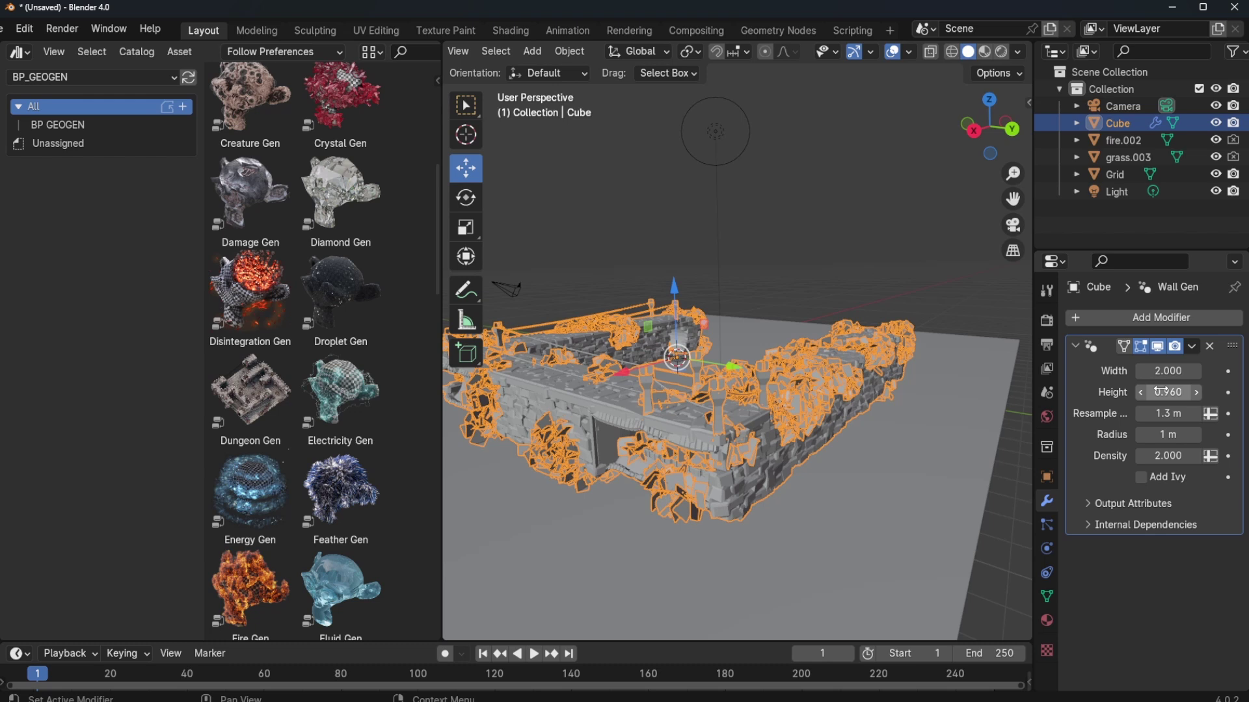
scroll(415, 451, up, 8)
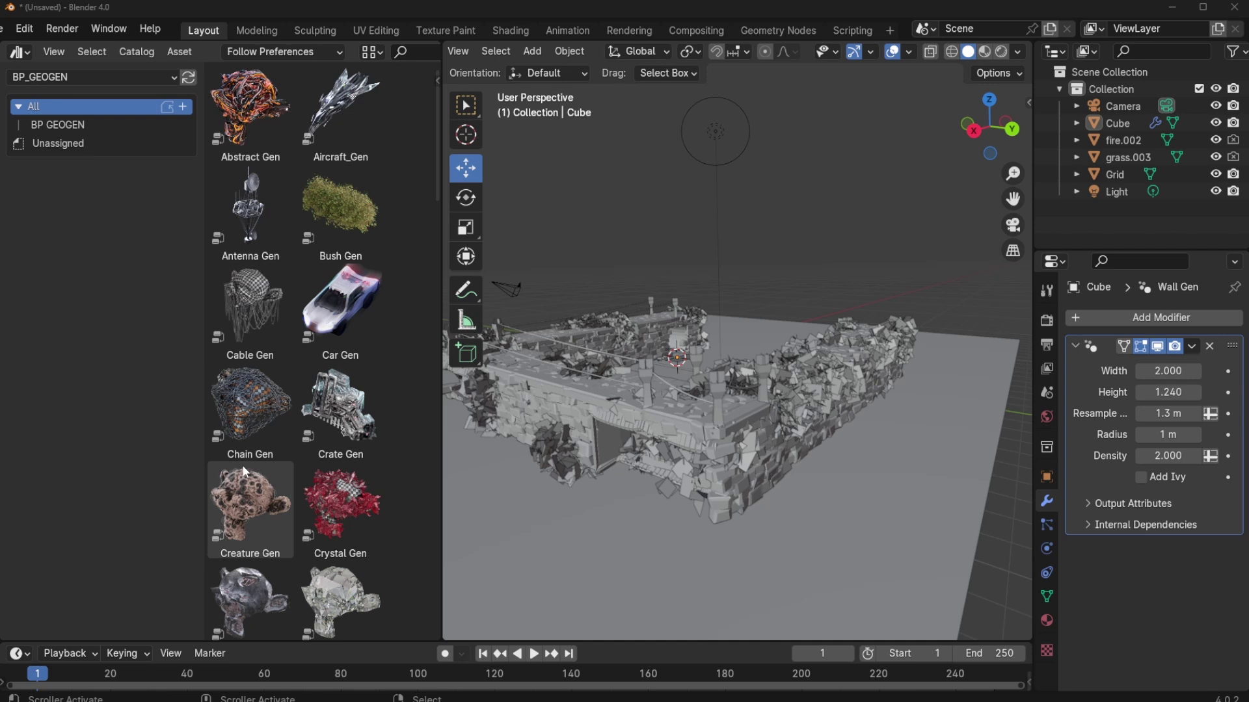
scroll(259, 485, down, 1)
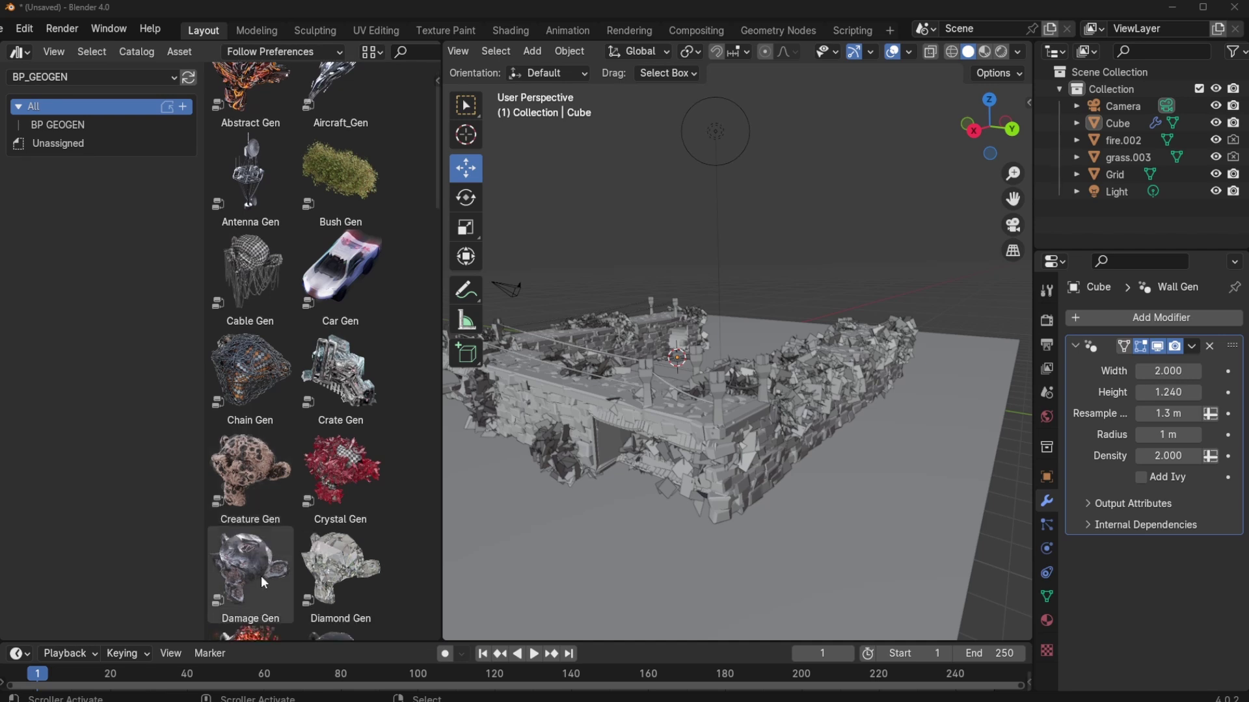
scroll(345, 566, down, 4)
scroll(299, 439, down, 4)
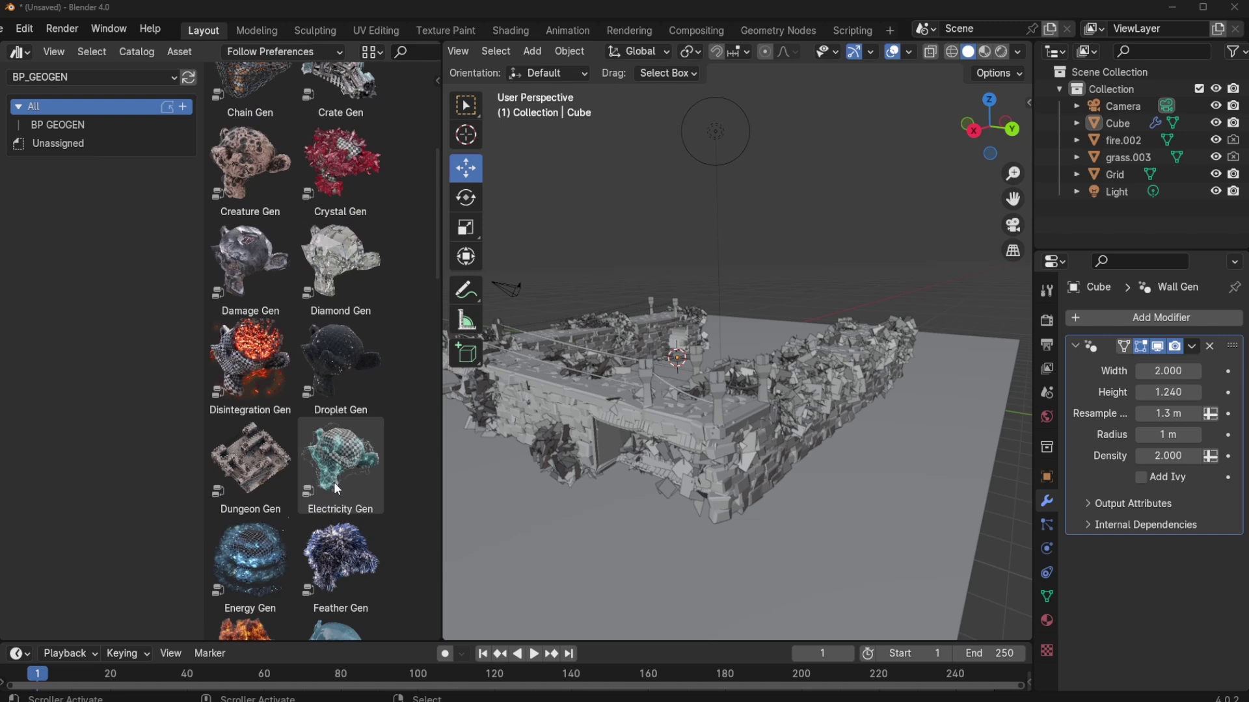
scroll(286, 507, down, 6)
scroll(238, 532, down, 5)
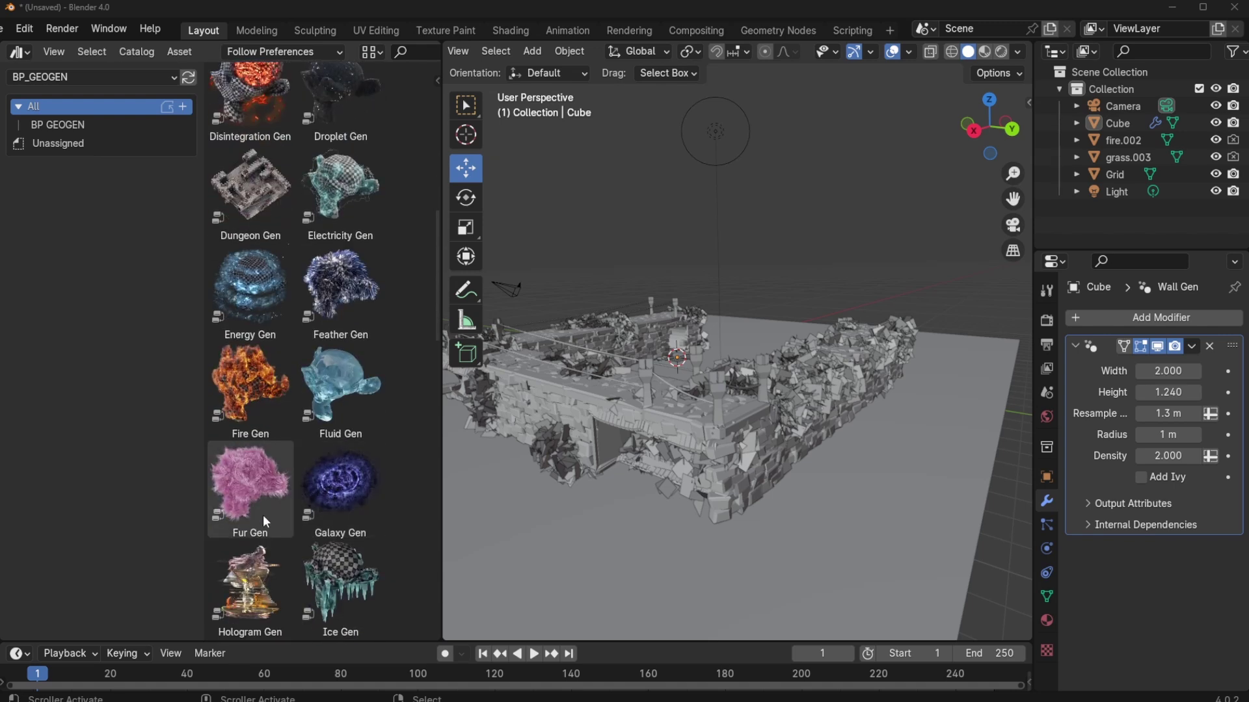
scroll(267, 520, down, 1)
scroll(320, 565, down, 5)
scroll(319, 553, down, 5)
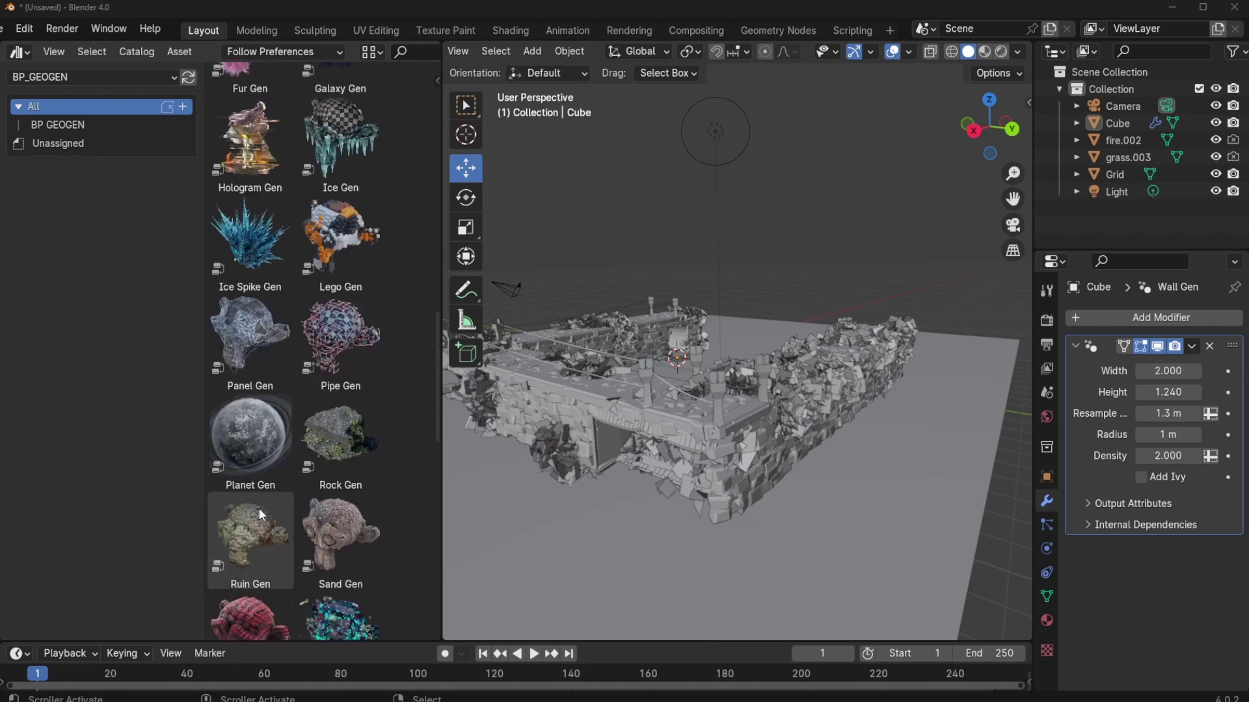
scroll(316, 534, down, 4)
scroll(306, 416, down, 3)
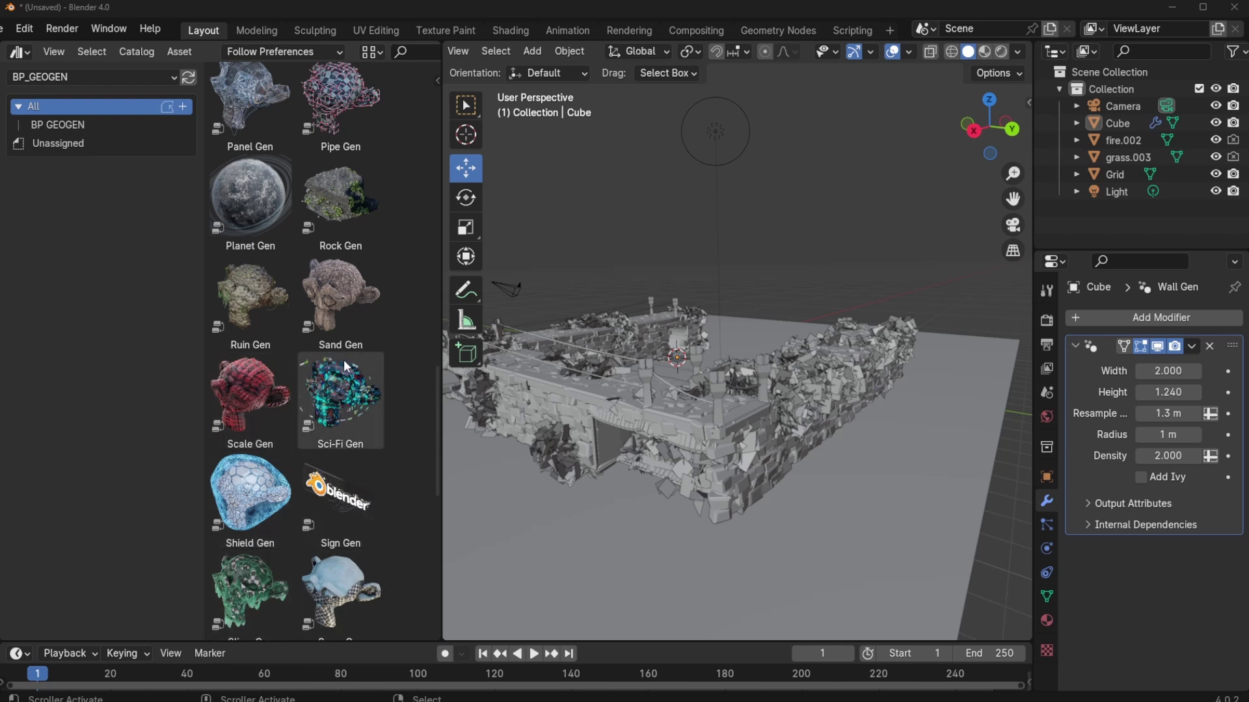
scroll(341, 384, down, 6)
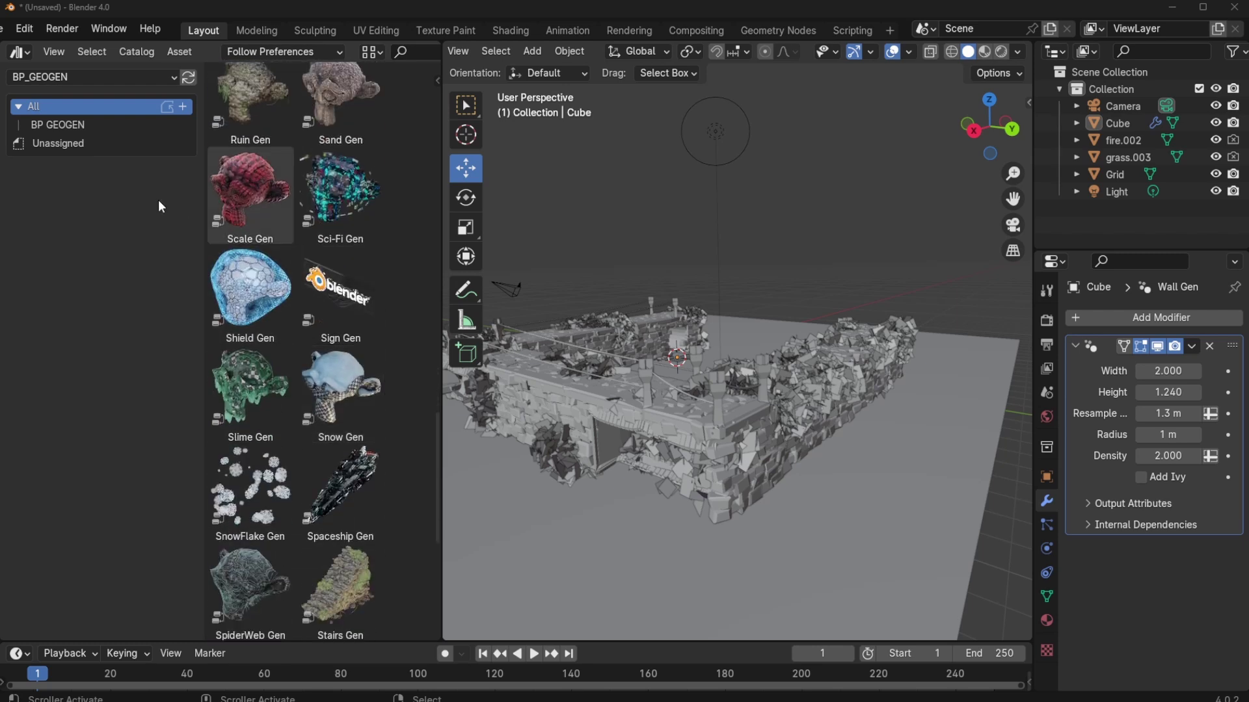
scroll(307, 477, down, 7)
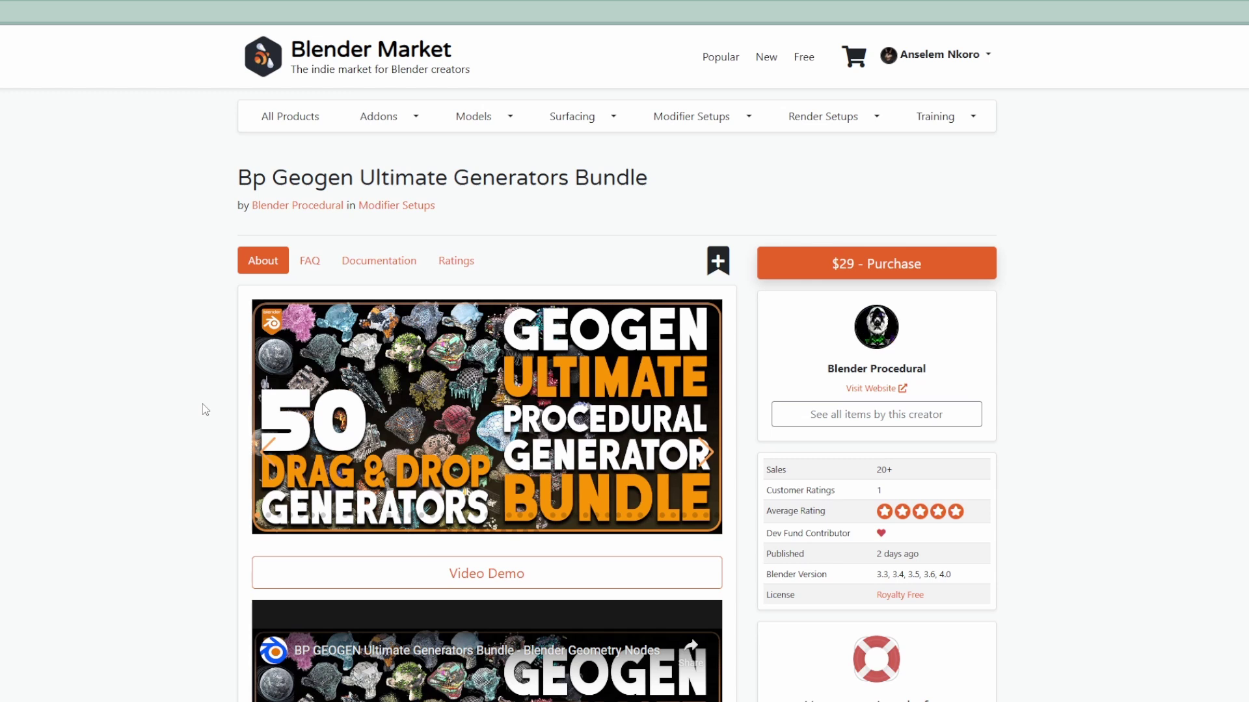
Step: Scroll the Bp Geogen Ultimate Generators Bundle page down to its Video Demo
scroll(205, 410, down, 5)
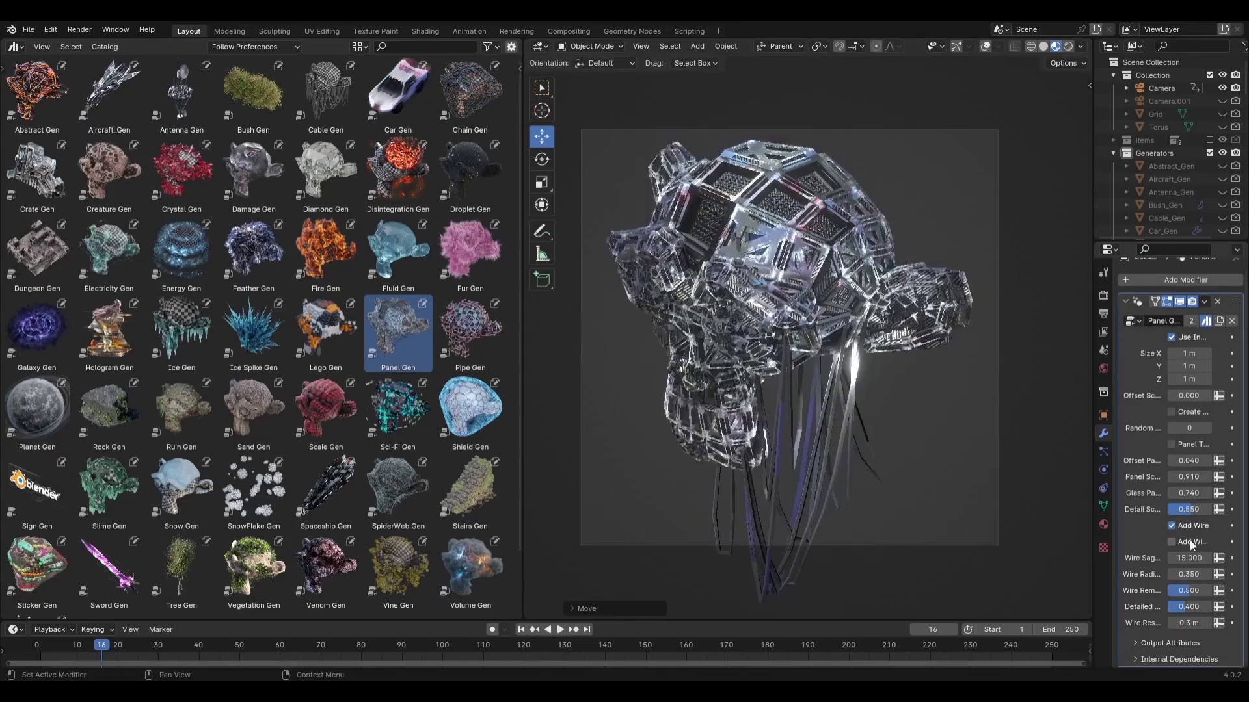
Step: Swap Suzanne's generator through Aircraft_Gen and Ruin Gen, finishing with Disintegration Gen
click(1192, 545)
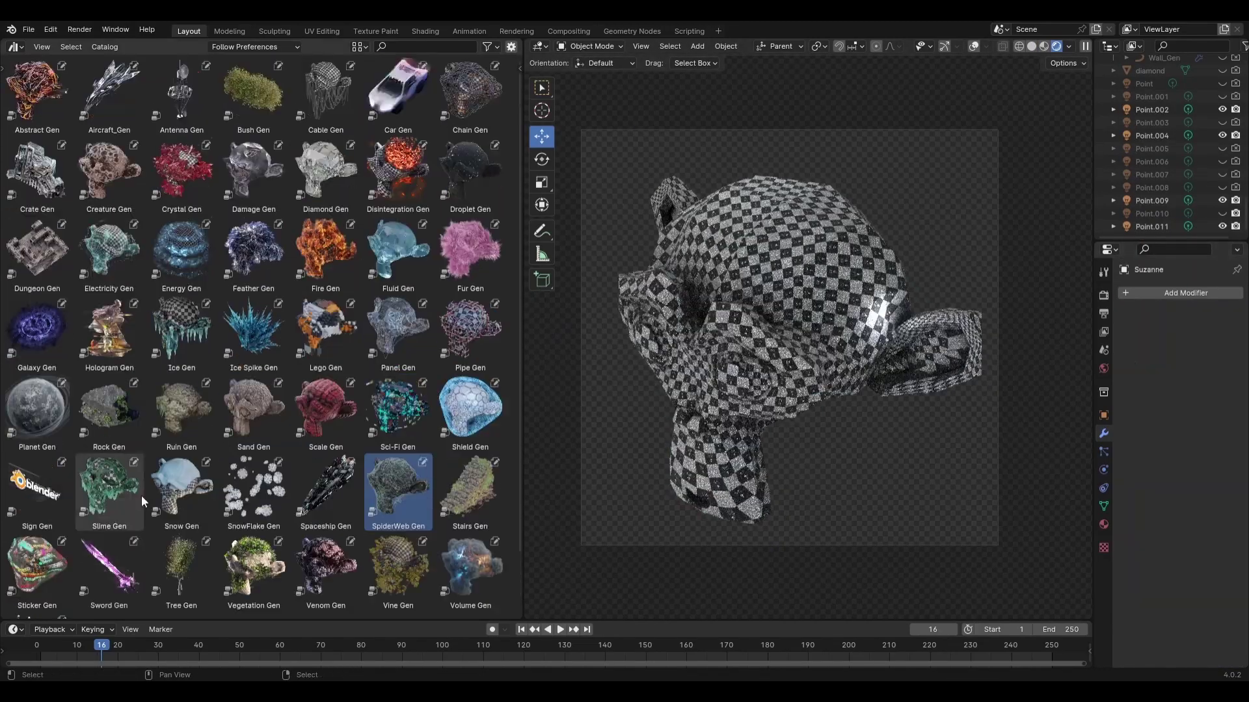
click(110, 94)
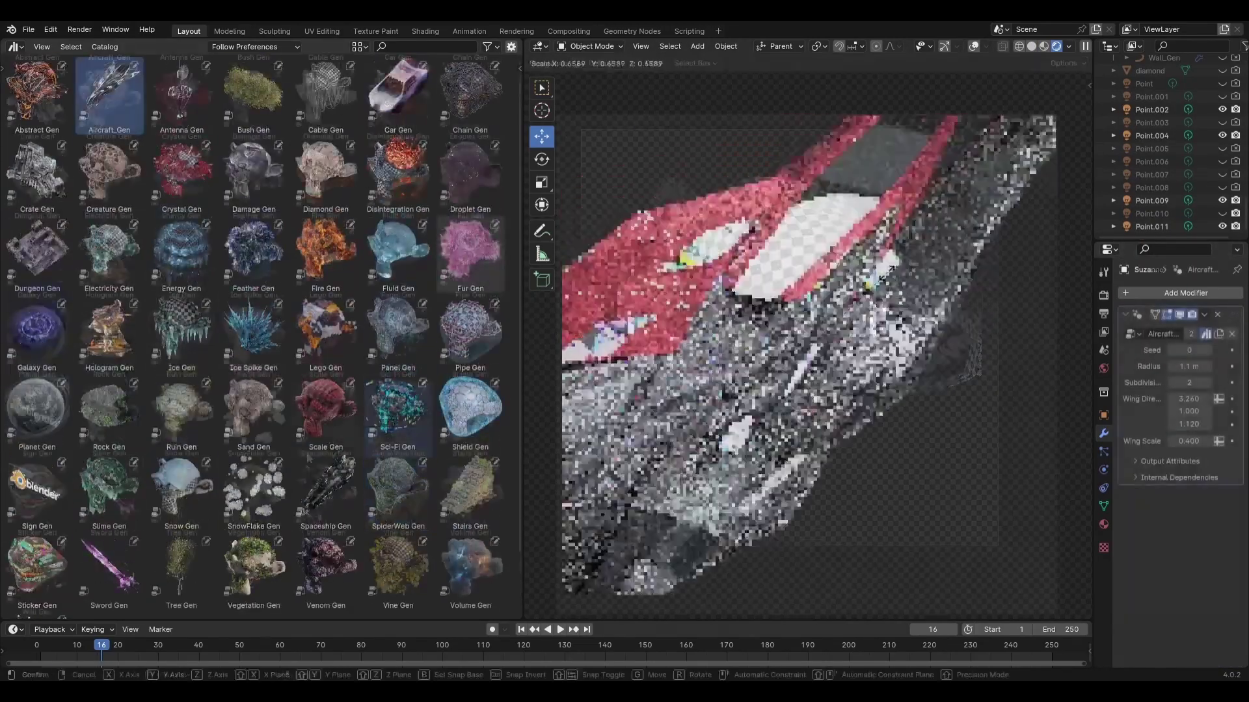
key(g)
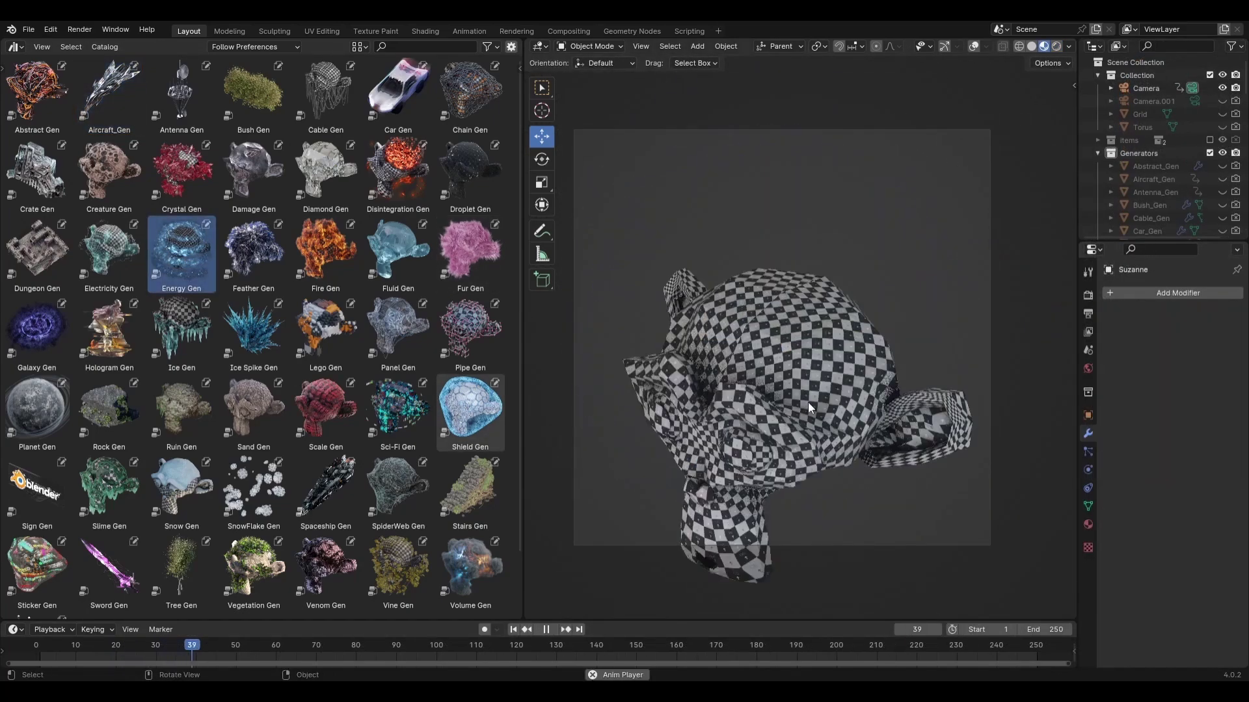
click(181, 390)
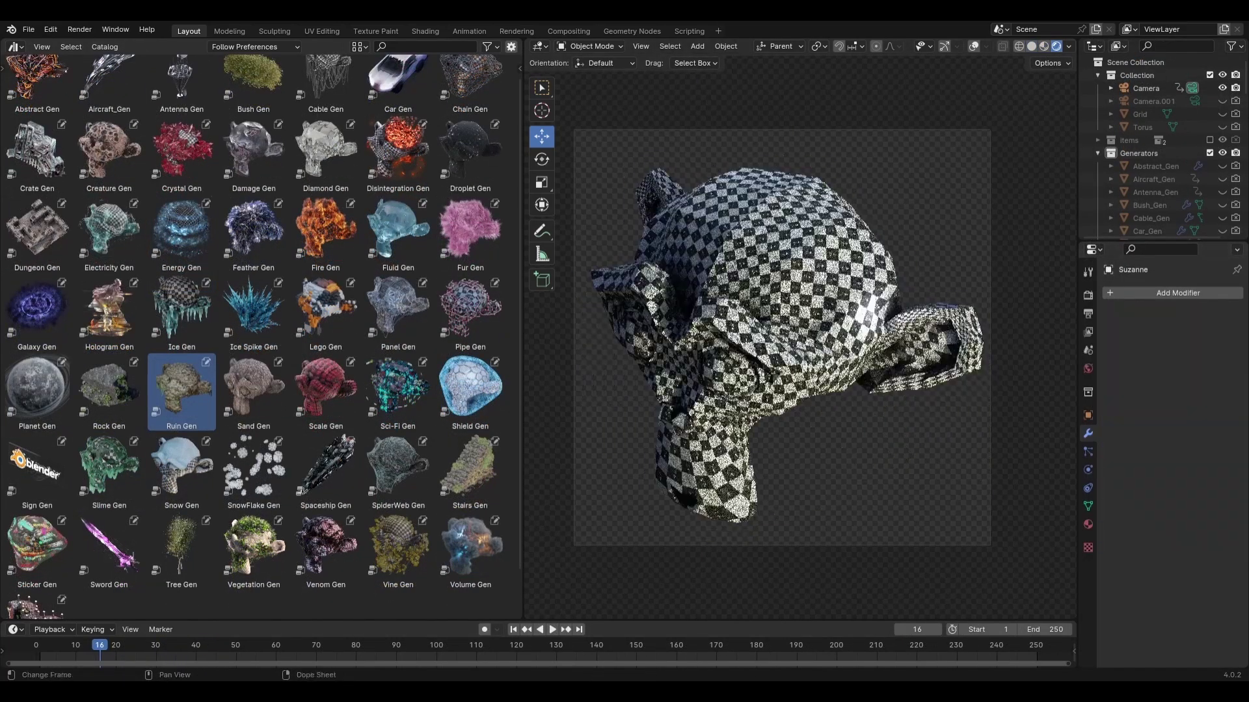
drag(398, 169, 785, 332)
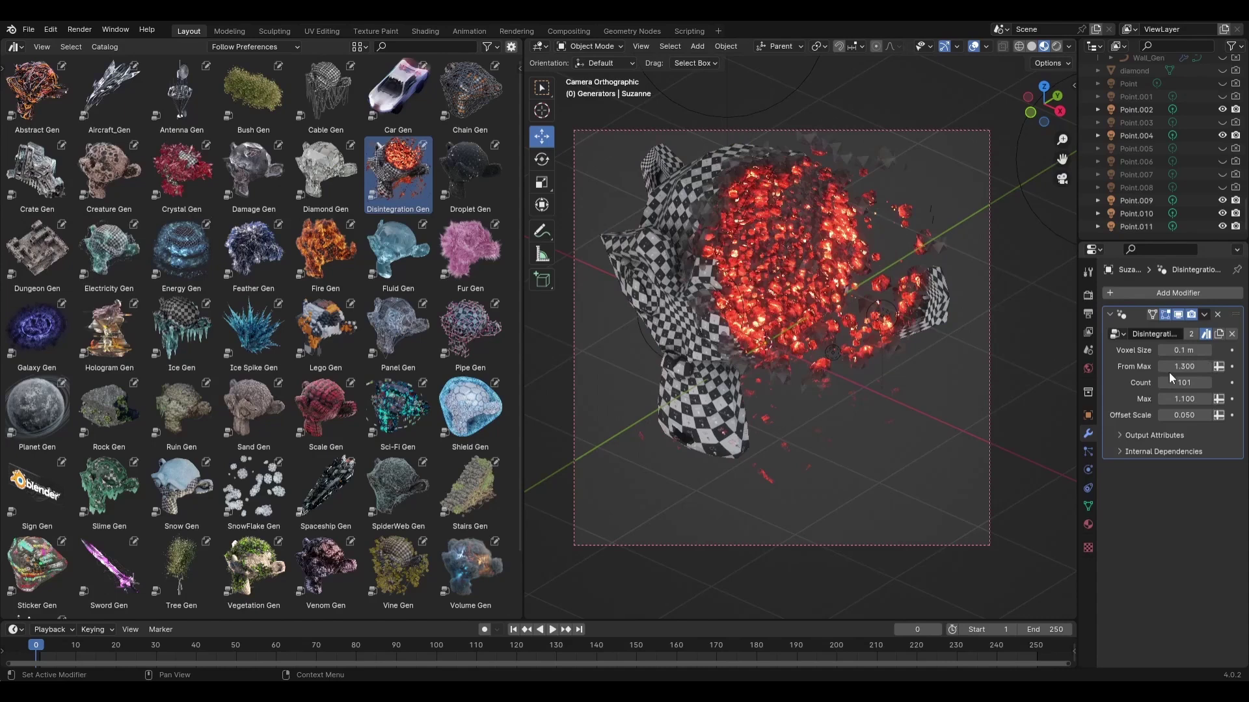